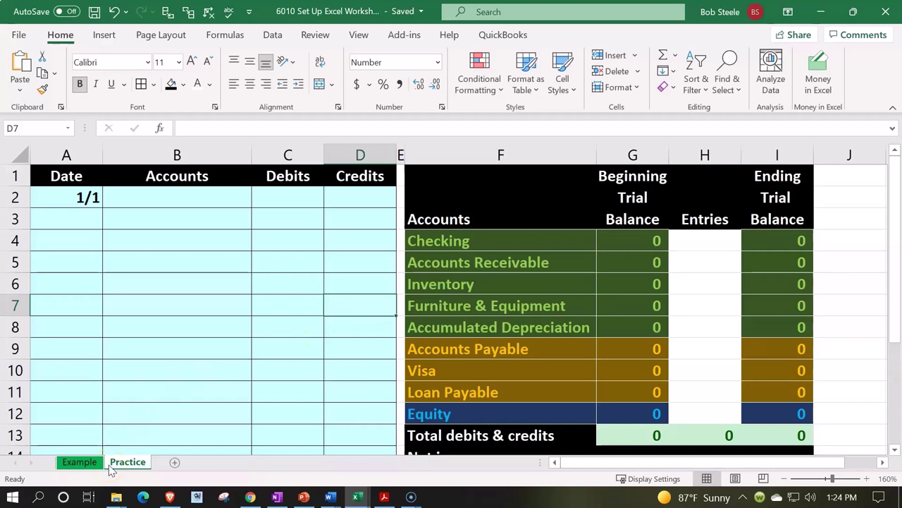
Step: Browse the Example sheet to see how its general ledger is laid out
click(87, 461)
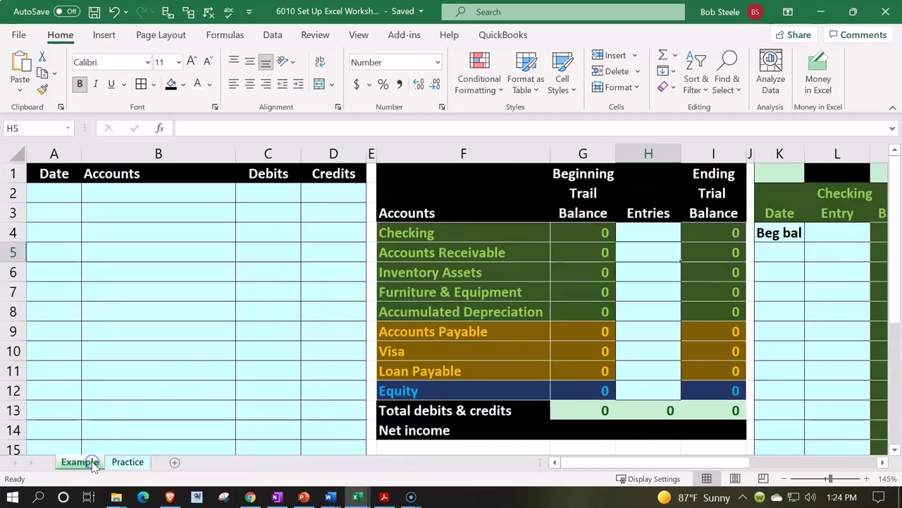
click(150, 239)
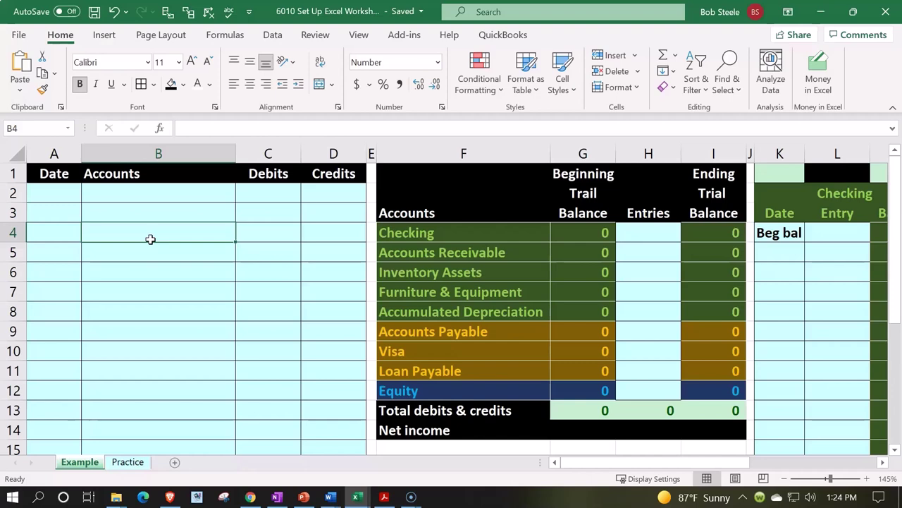
key(Right)
key(Right)
key(Right)
key(Right)
key(Right)
key(Right)
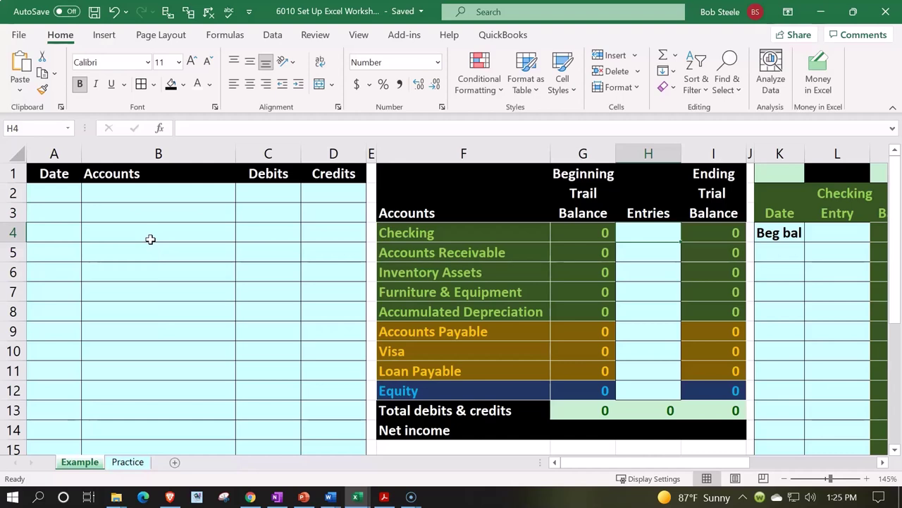
key(Right)
key(Right)
key(Right)
key(Right)
key(Right)
key(Right)
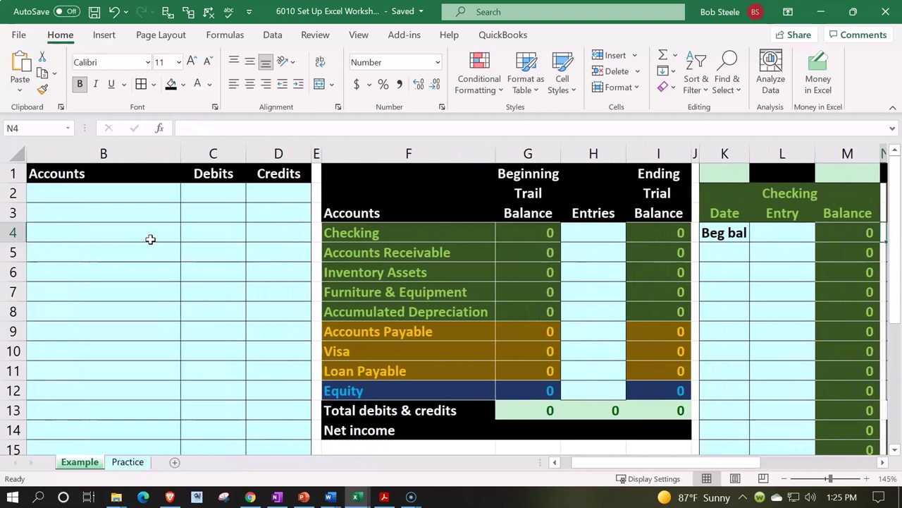
key(Right)
key(Right)
key(Right)
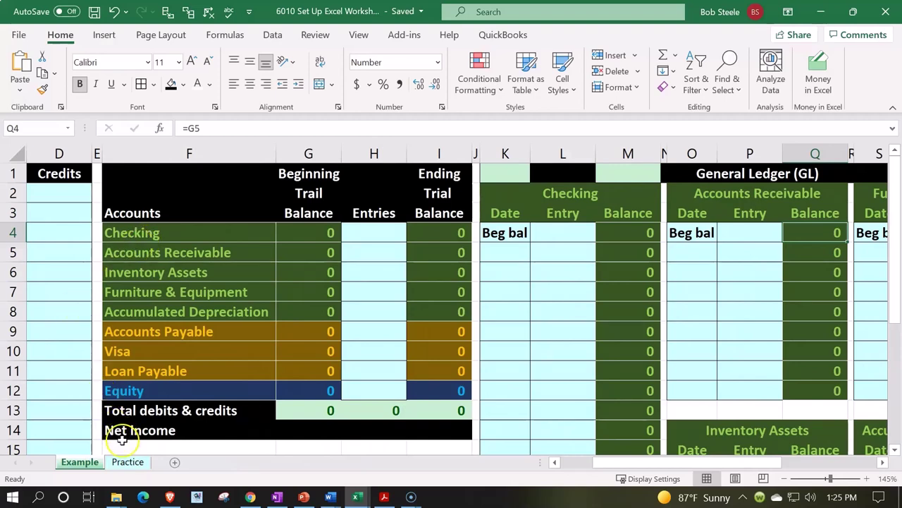
Step: Back on the Practice sheet, review the account rows and the empty columns beside the trial balance
click(126, 467)
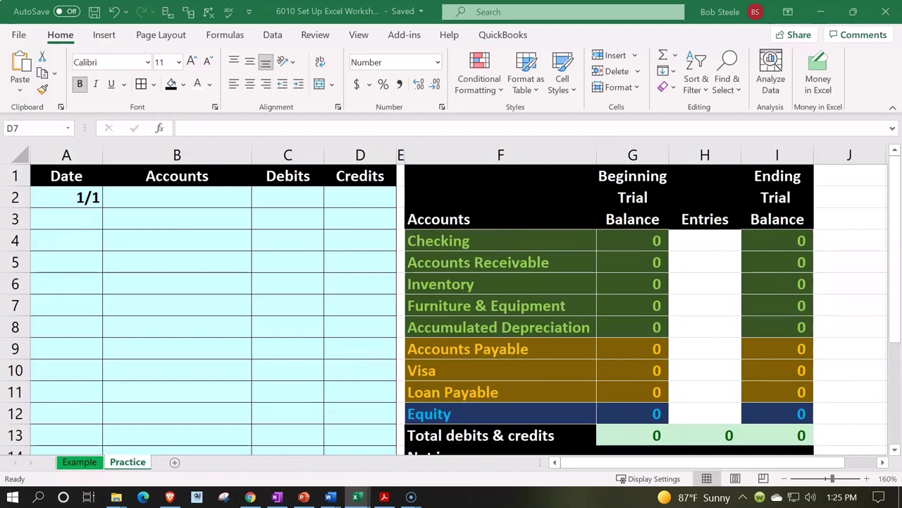
click(500, 243)
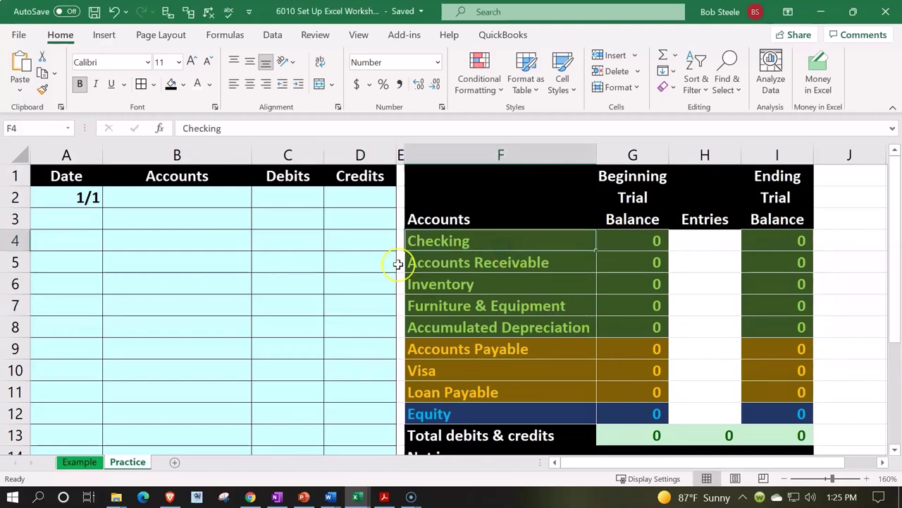
key(Down)
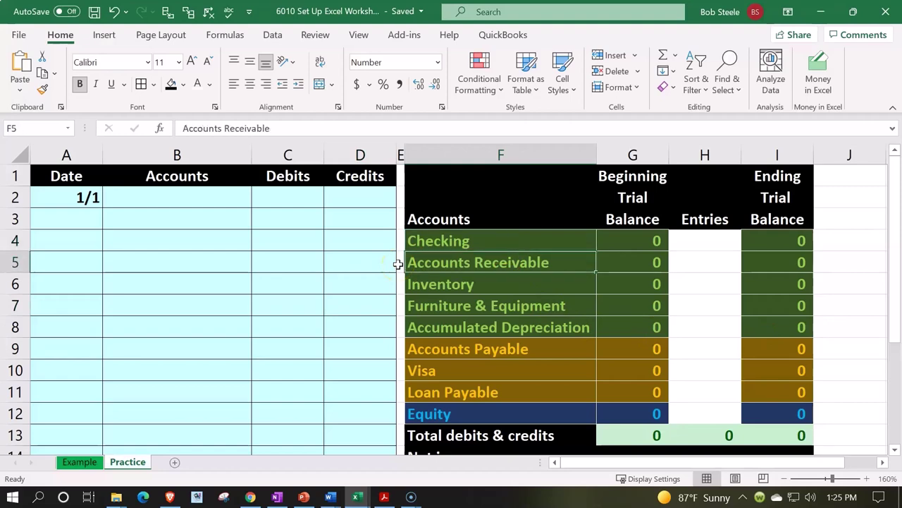
key(Right)
key(Right)
key(Right)
key(Right)
key(Right)
key(Right)
key(Right)
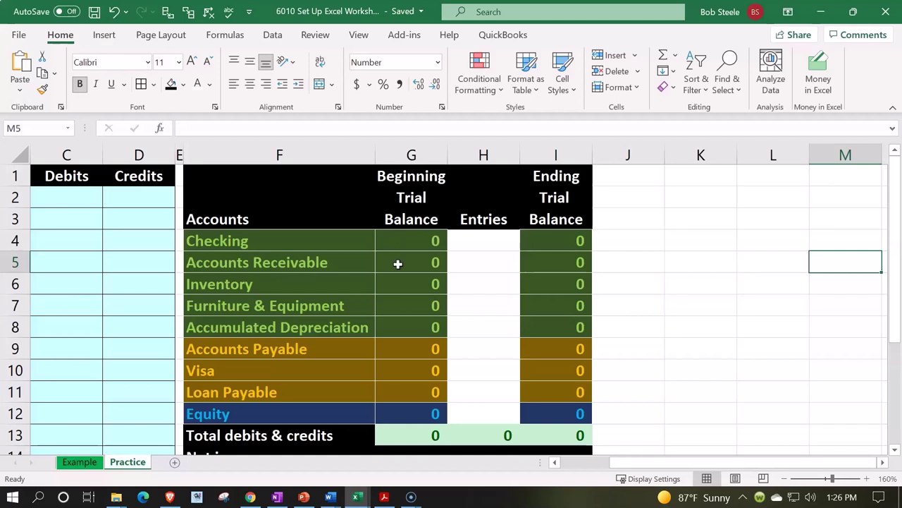
click(318, 242)
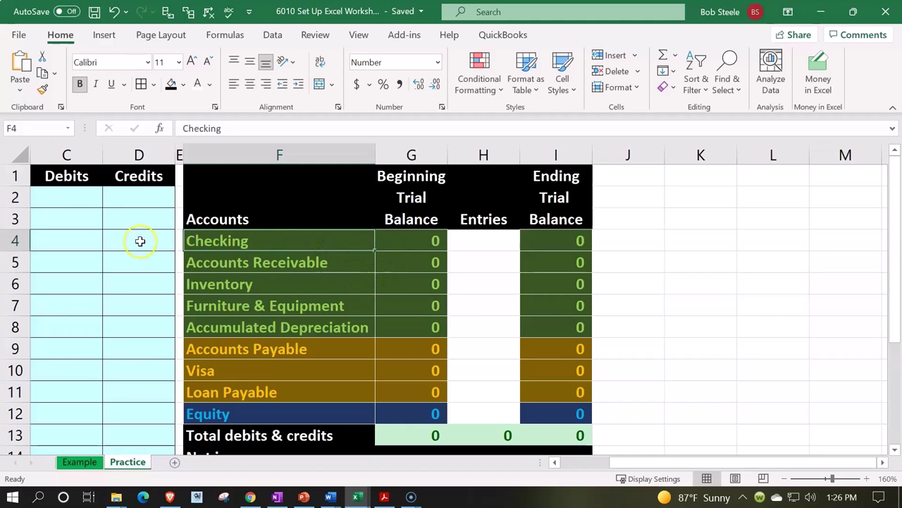
key(Down)
key(Down)
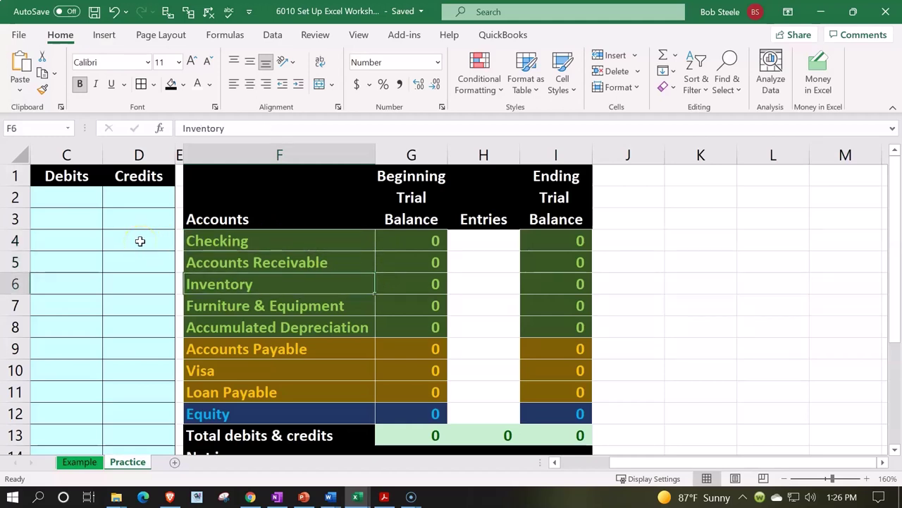
key(Right)
key(Right)
key(Right)
key(Right)
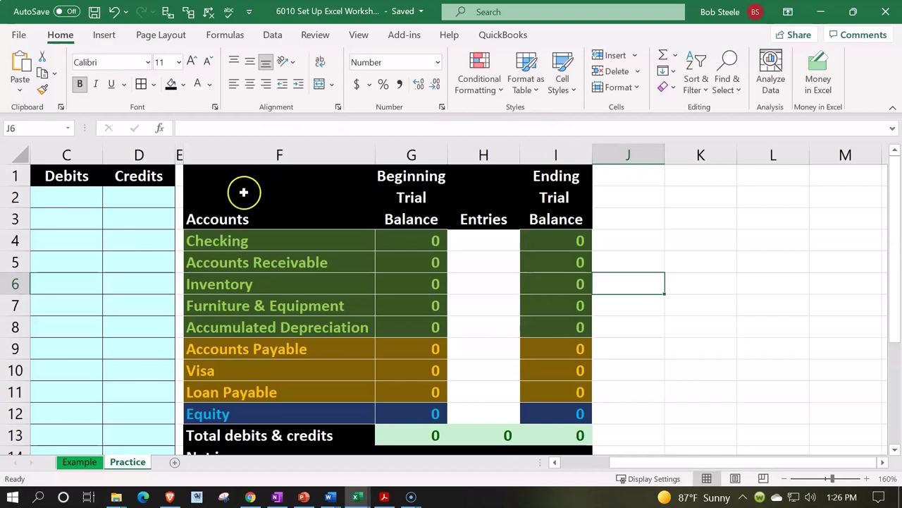
Step: Copy column E's format to column J and narrow J to a 0.39-width spacer
click(179, 155)
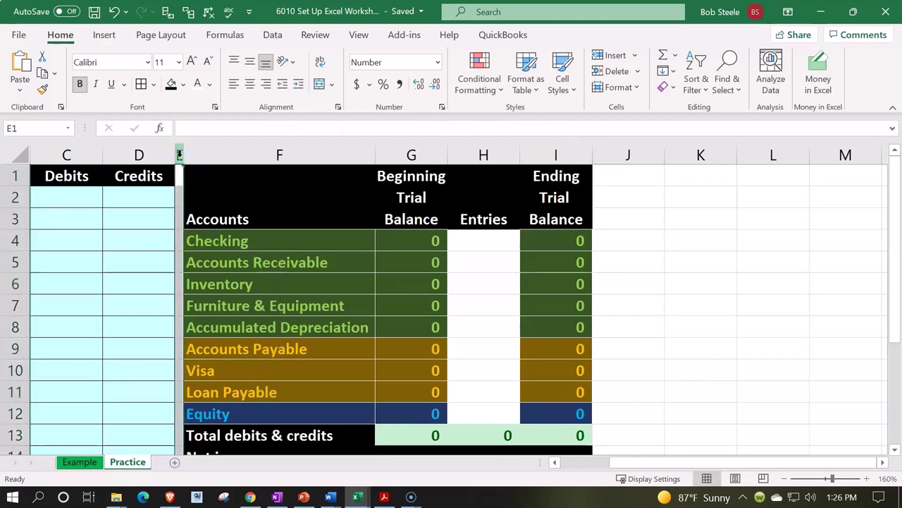
click(43, 90)
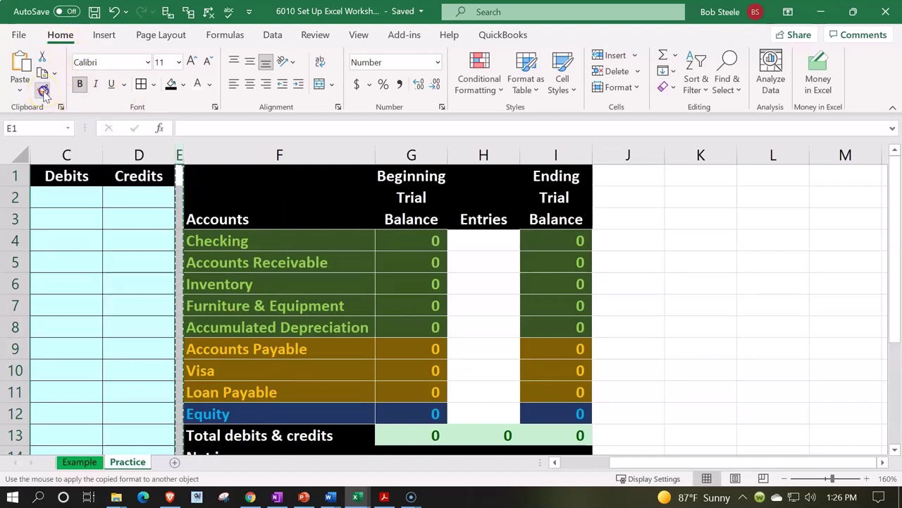
click(630, 155)
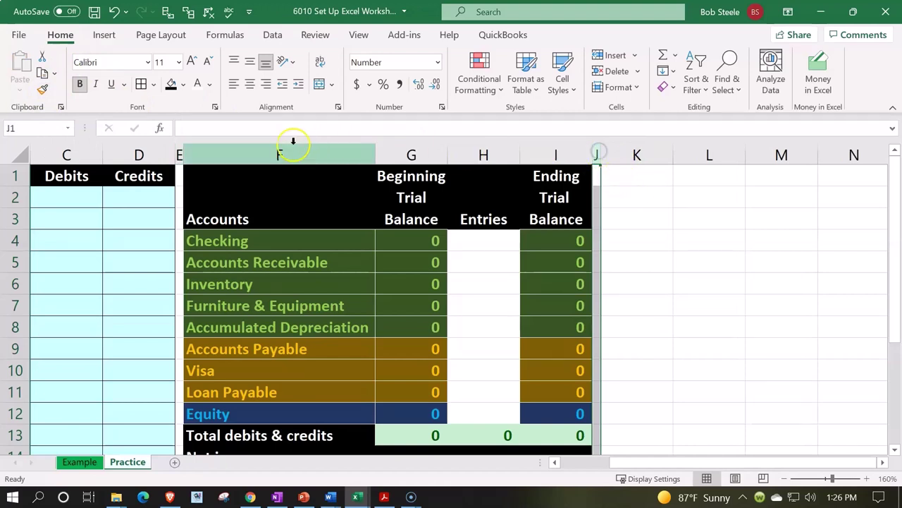
click(180, 152)
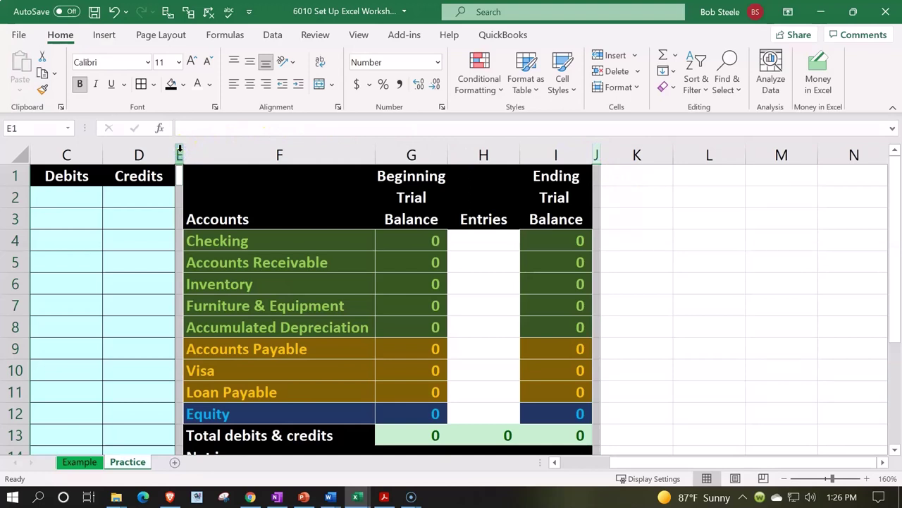
click(598, 153)
drag(599, 153, 596, 153)
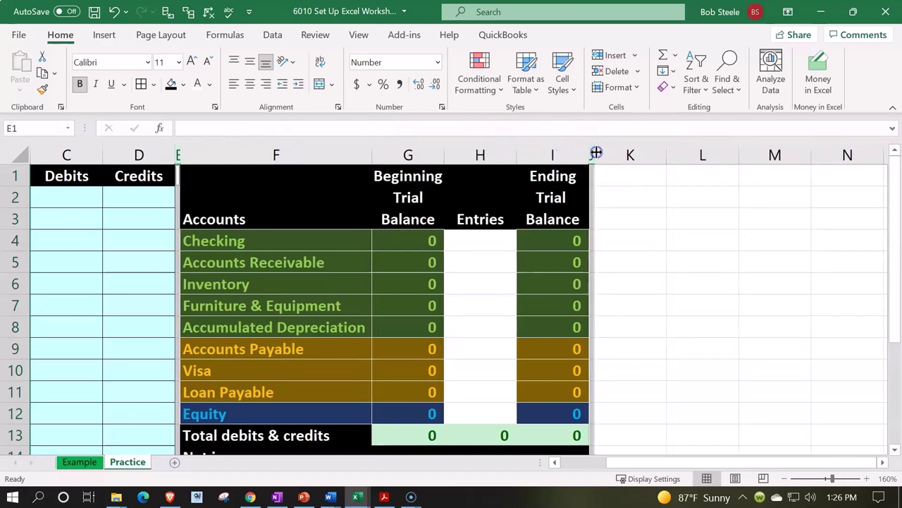
Step: Enter the heading 'General Ledger (GL)' in cell K1
click(626, 173)
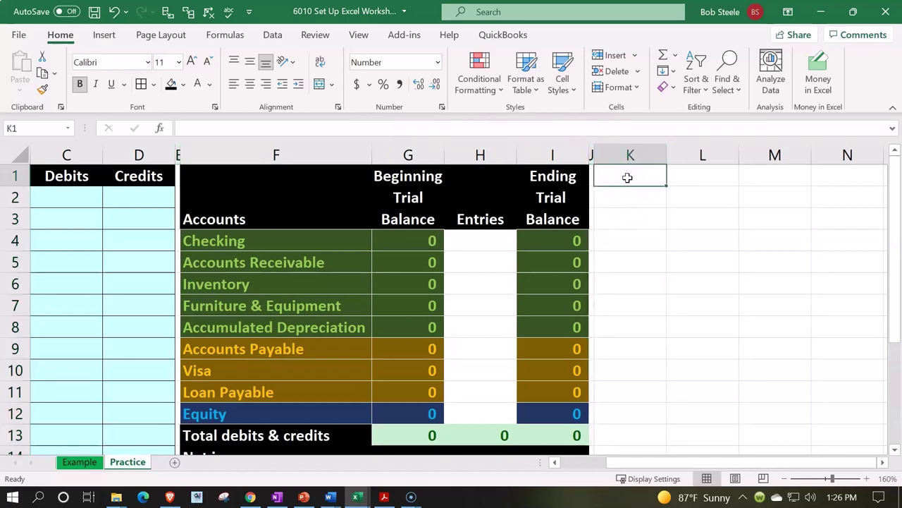
drag(627, 178, 795, 172)
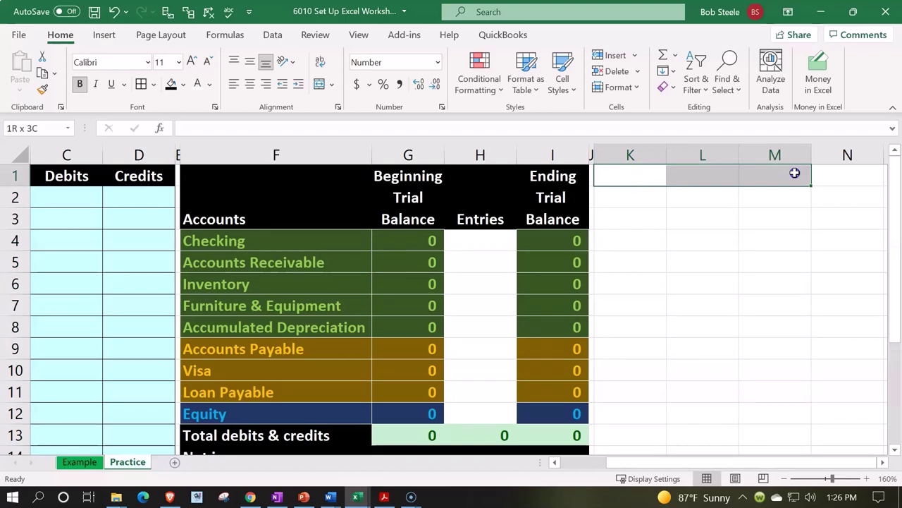
drag(795, 172, 795, 173)
click(637, 181)
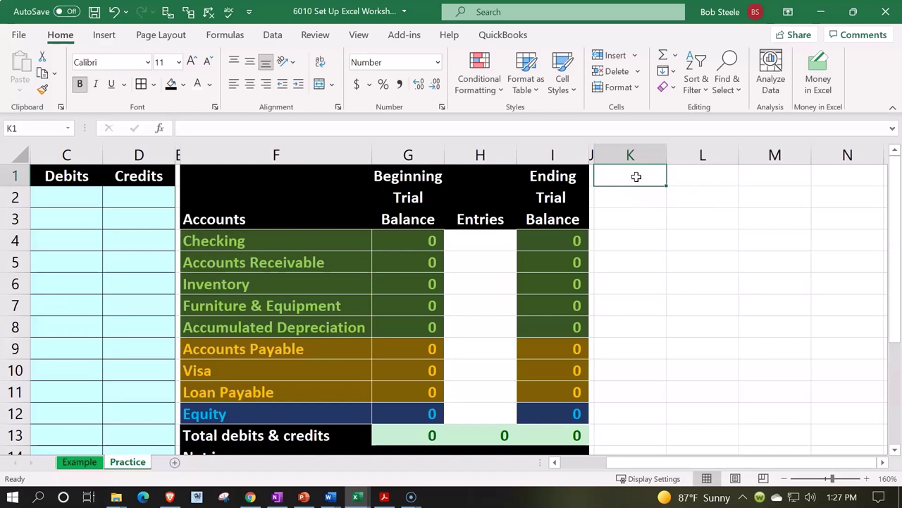
text(Gene)
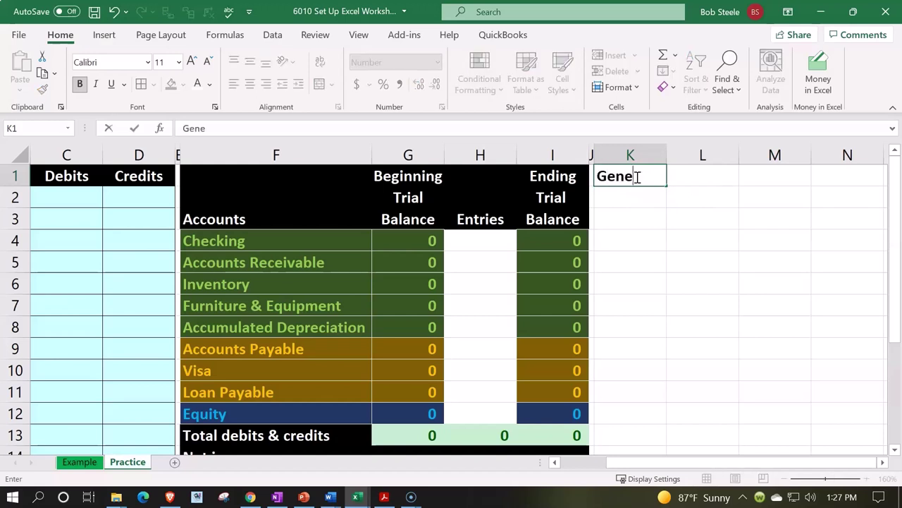
text(re)
key(BackSpace)
key(BackSpace)
key(BackSpace)
text(eral Led)
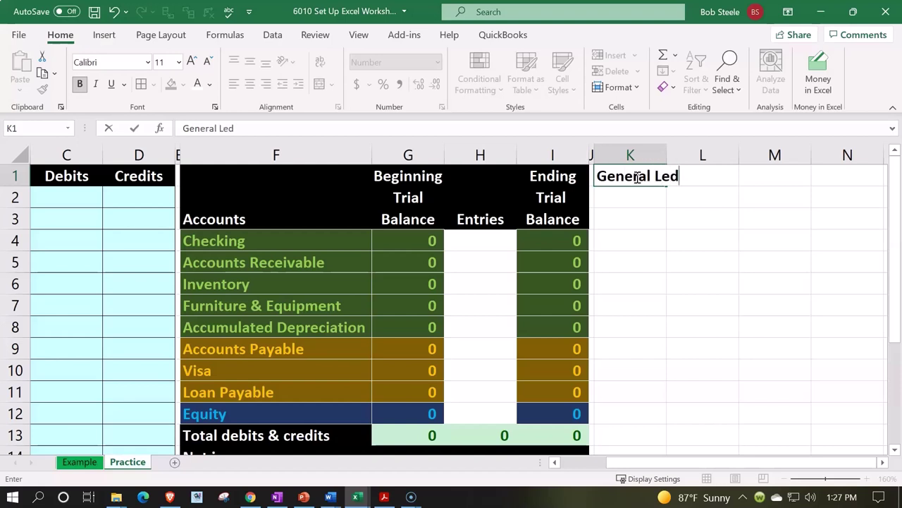
text(ger ()
text(GL))
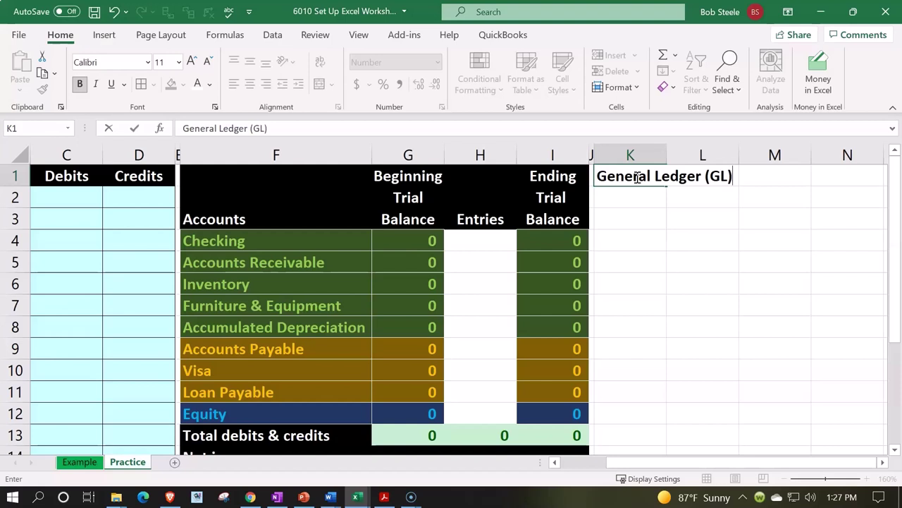
key(Return)
Step: Give K1:M1 a black fill with white heading text
drag(636, 177, 759, 172)
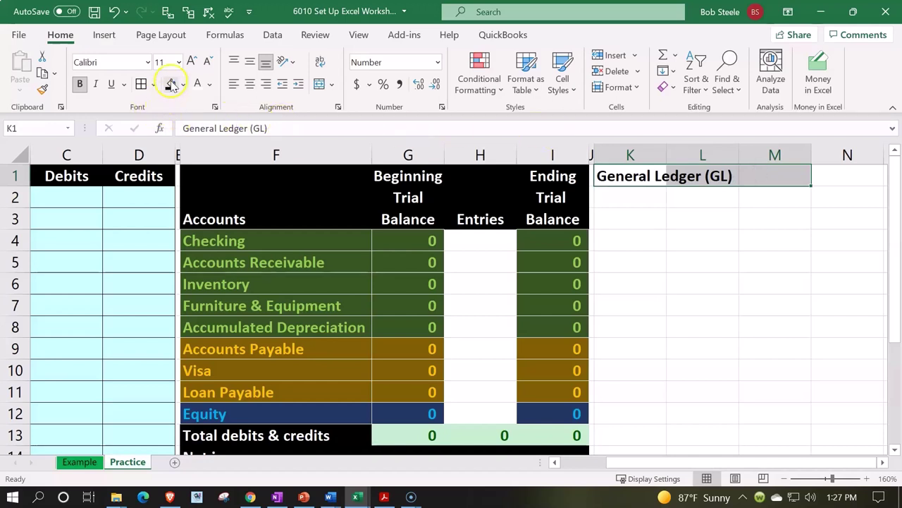
click(171, 84)
click(194, 86)
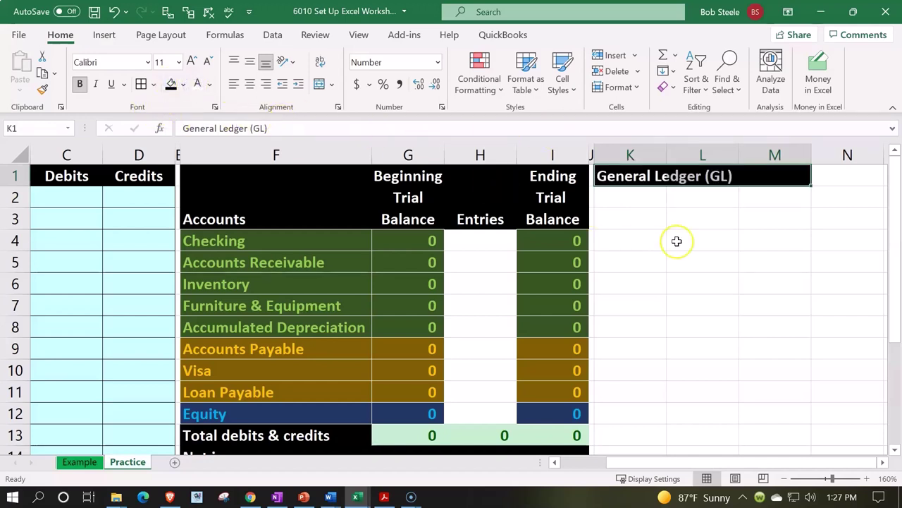
click(637, 195)
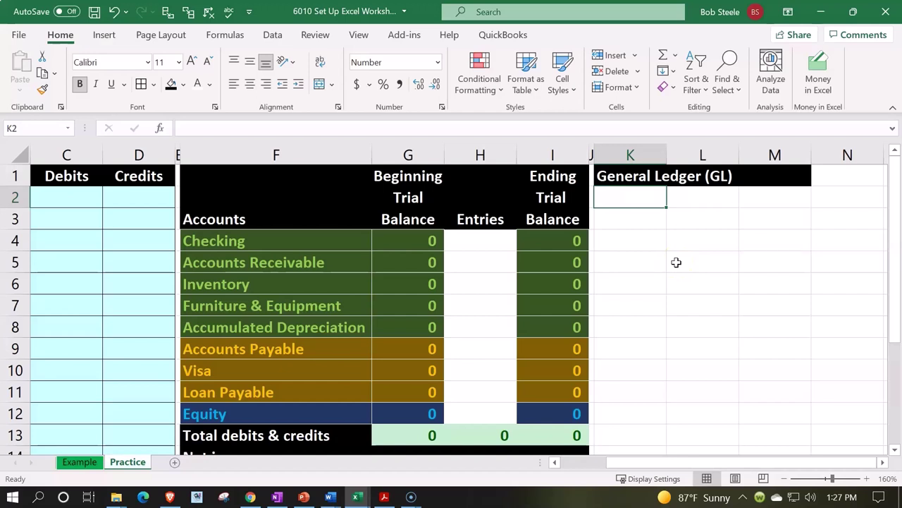
Step: Link K2 to the Checking account name with the formula =F4
text(=)
key(Left)
key(Left)
key(Left)
key(Left)
key(Left)
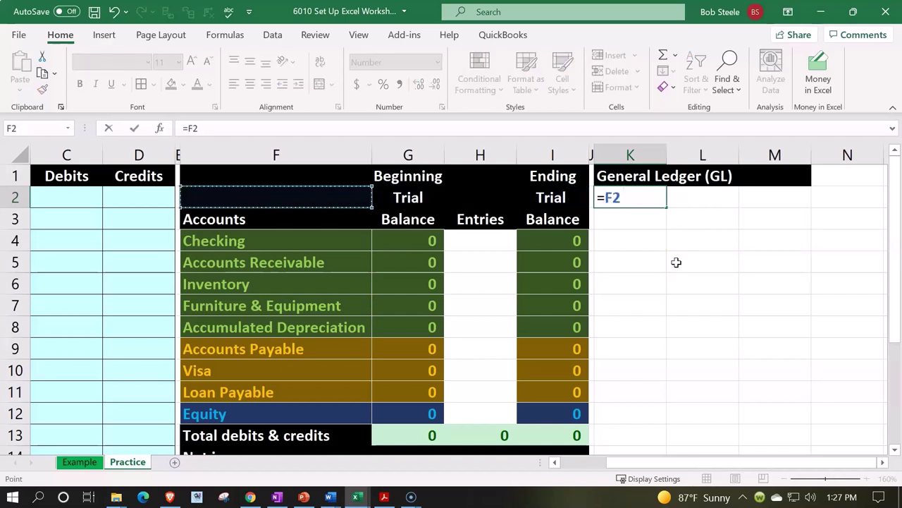
key(Down)
key(Down)
key(Return)
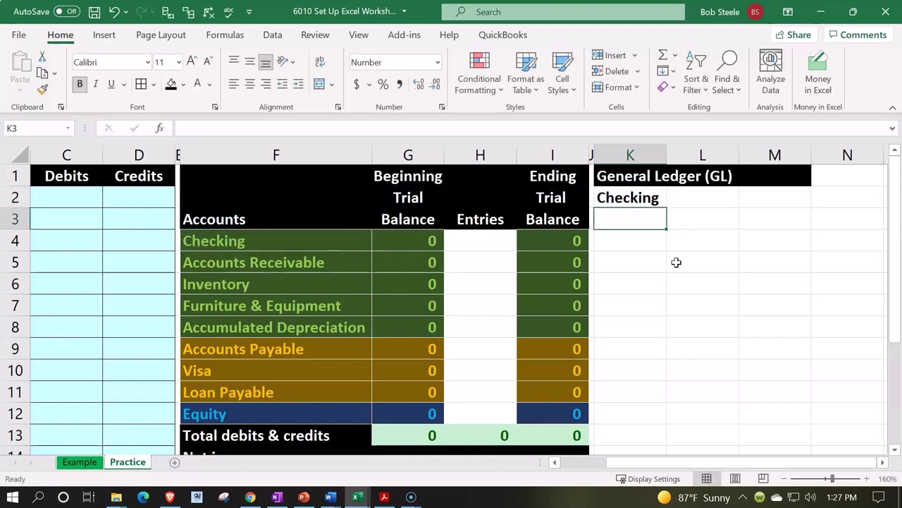
Step: Enter the headings Date, Entry and Balance in K3:M3
text(Date)
key(Tab)
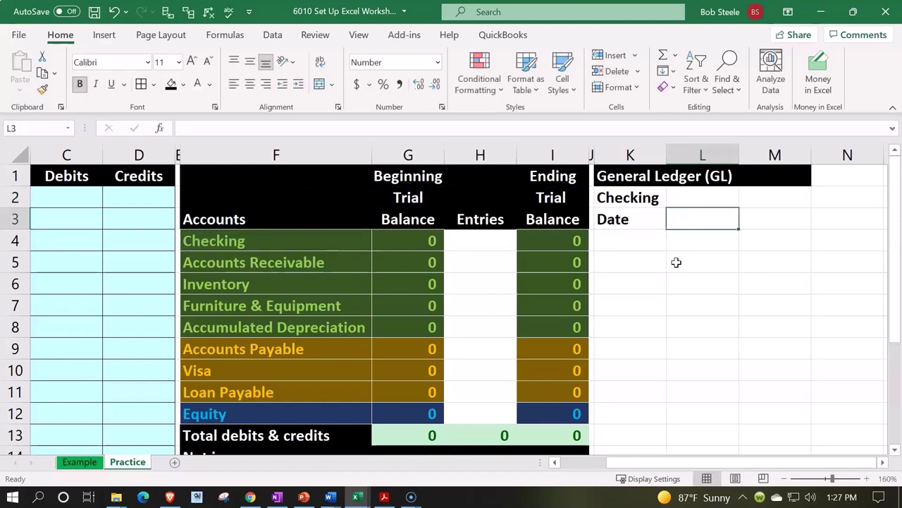
text(Entry)
key(Tab)
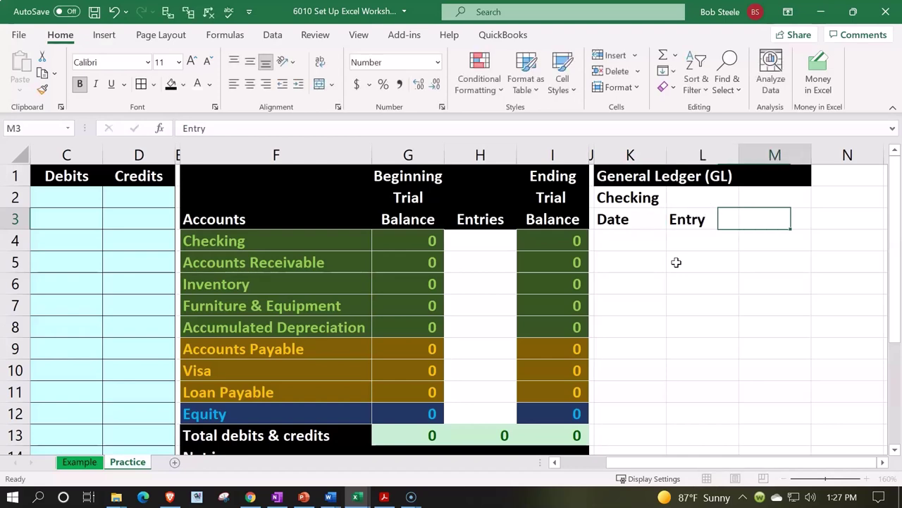
text(Balance)
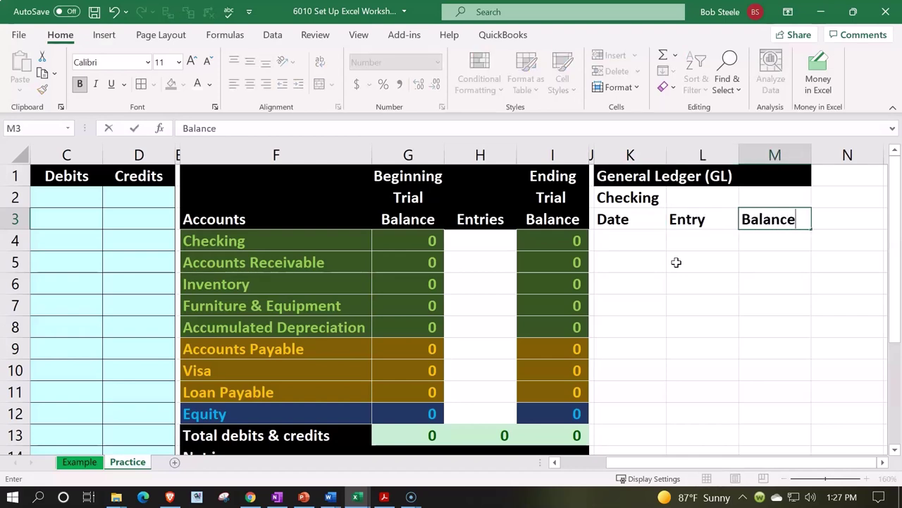
key(Return)
Step: Copy F4's green Checking formatting onto the ledger header K2:M3
key(Up)
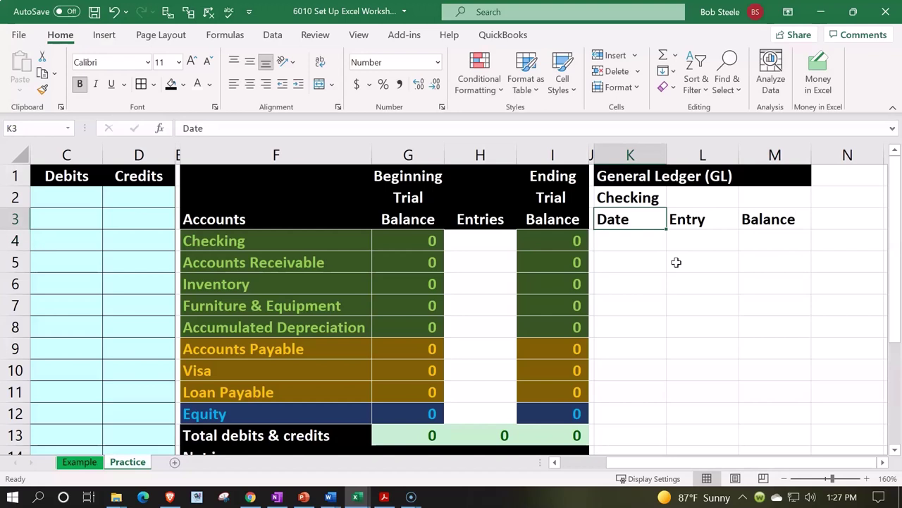
key(Right)
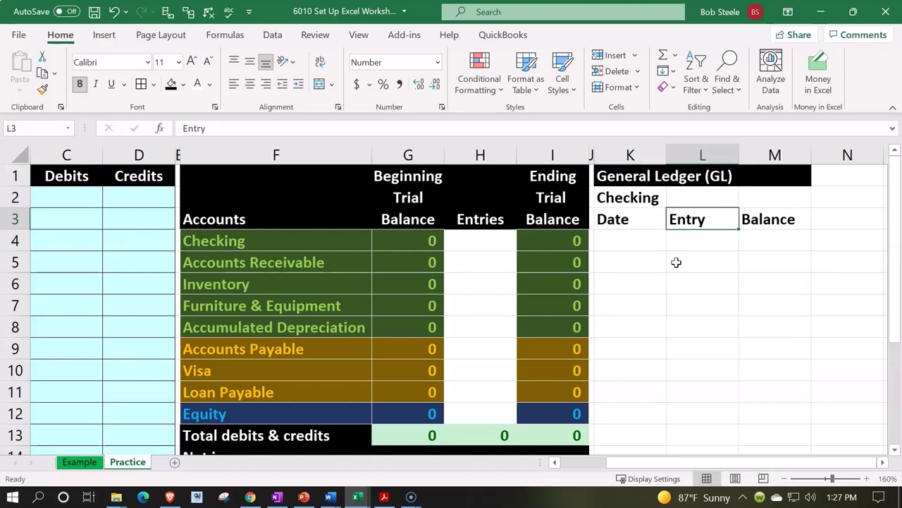
key(Right)
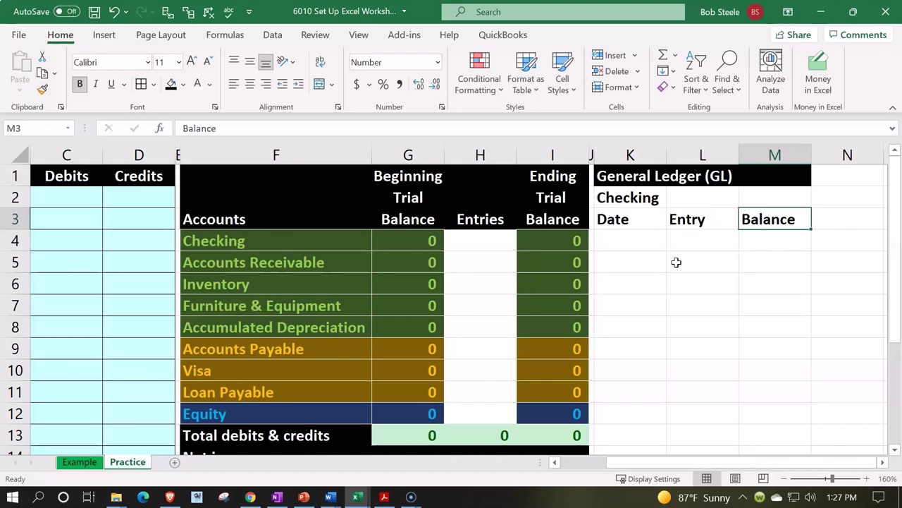
click(298, 247)
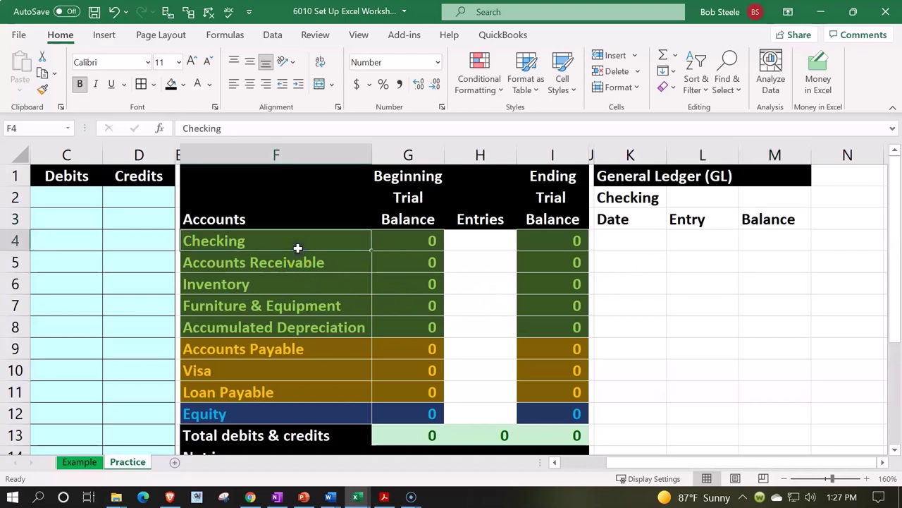
click(624, 197)
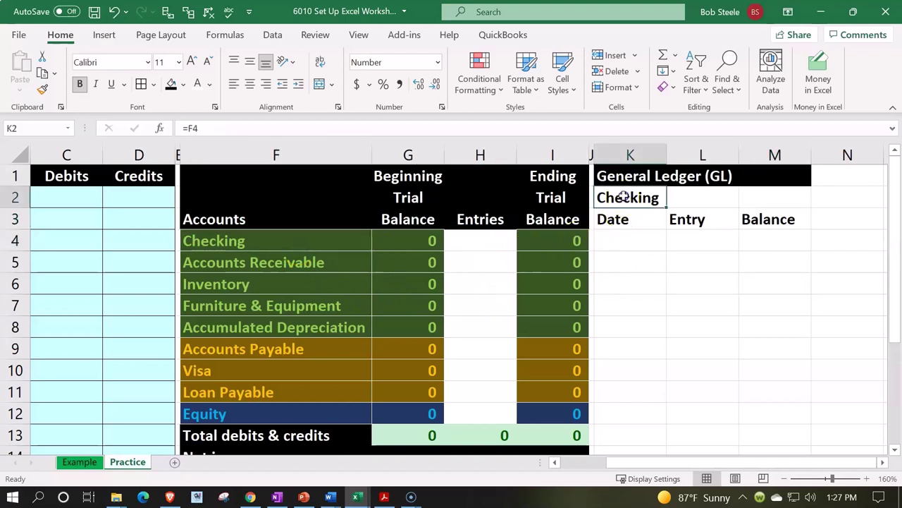
click(298, 242)
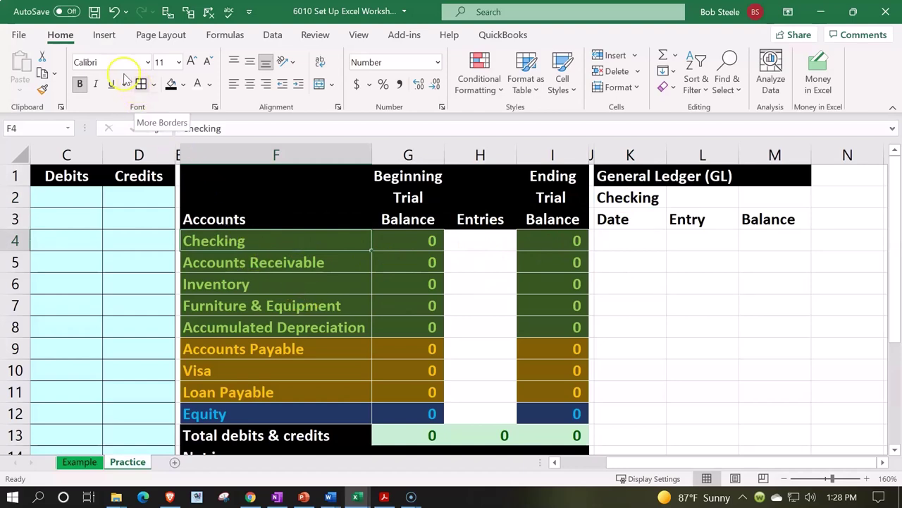
click(42, 88)
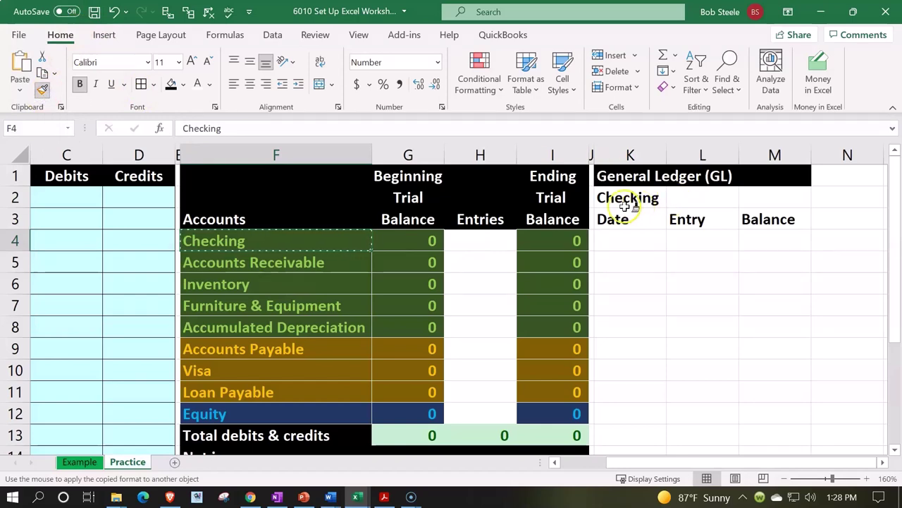
drag(630, 198, 760, 210)
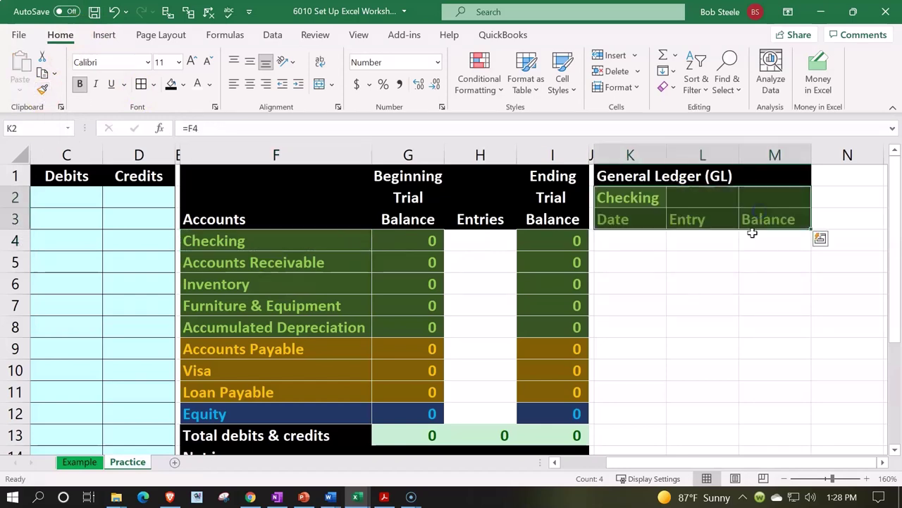
click(744, 256)
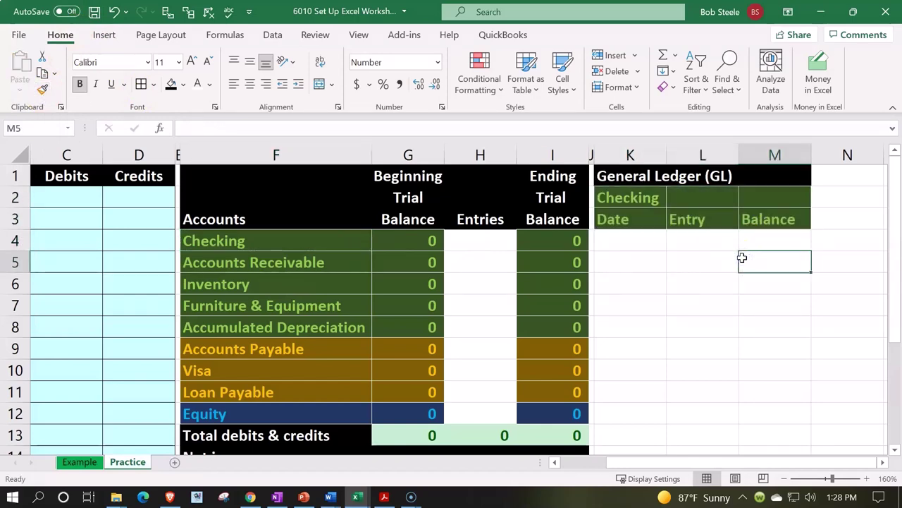
drag(630, 197, 748, 198)
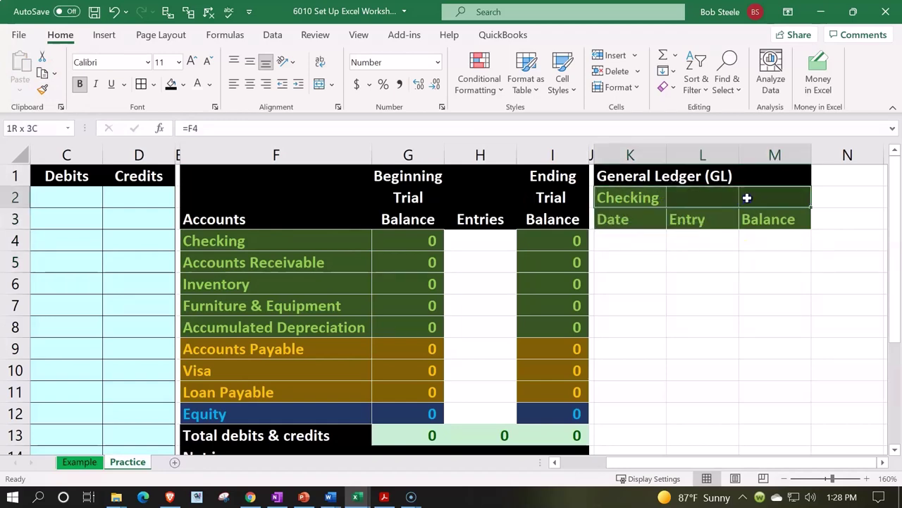
drag(747, 199, 748, 198)
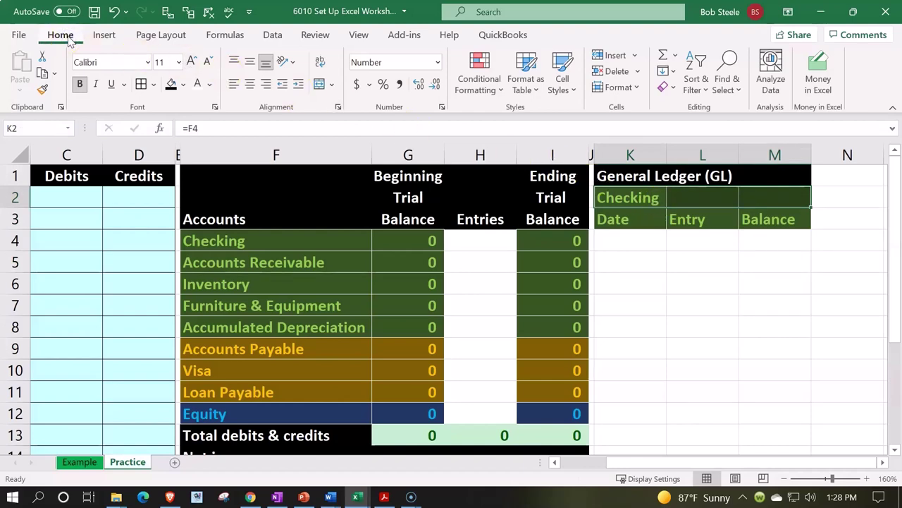
click(321, 86)
click(698, 221)
click(646, 156)
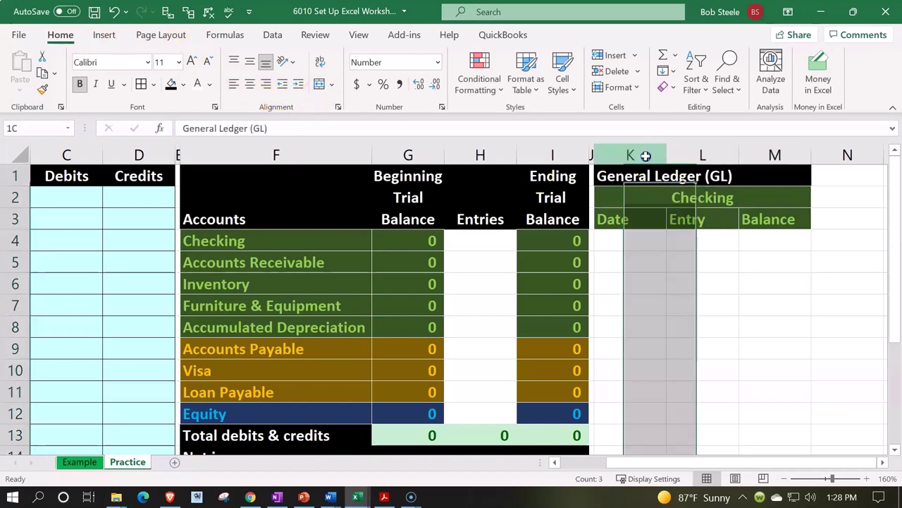
drag(645, 156, 747, 151)
click(680, 198)
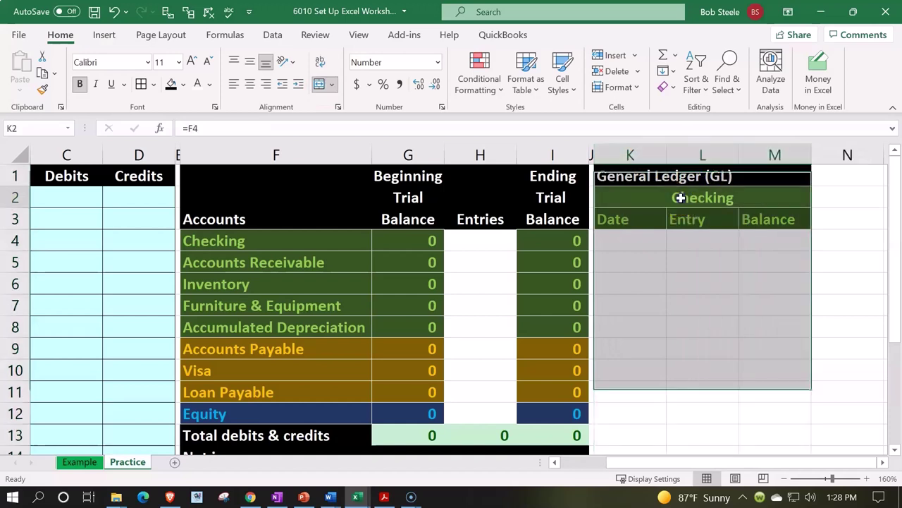
click(680, 198)
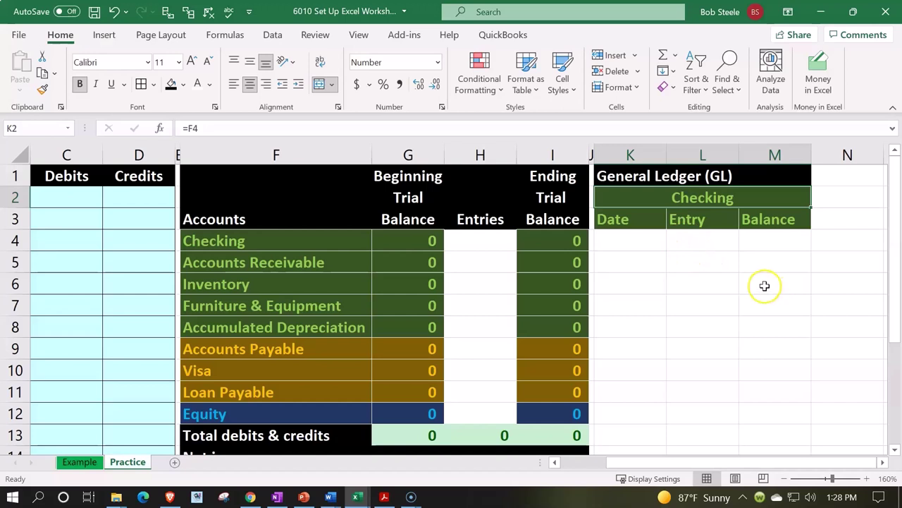
click(111, 12)
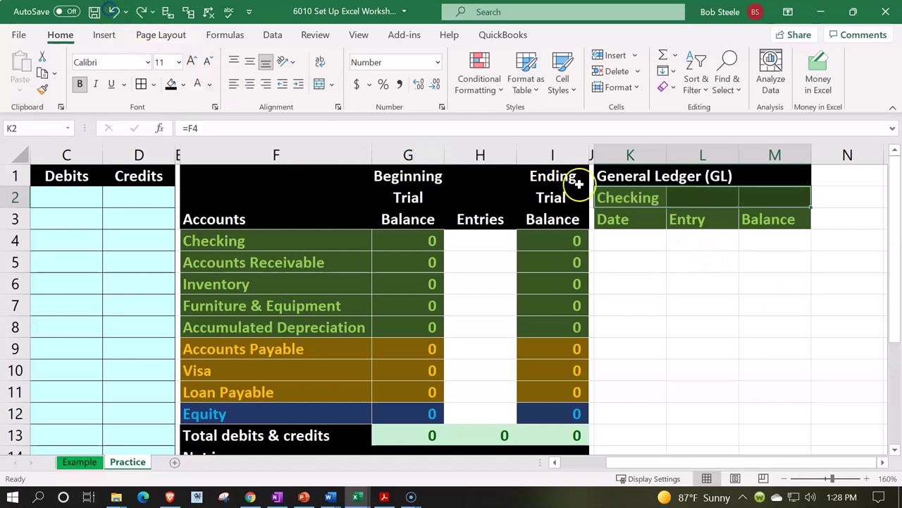
drag(628, 198, 748, 198)
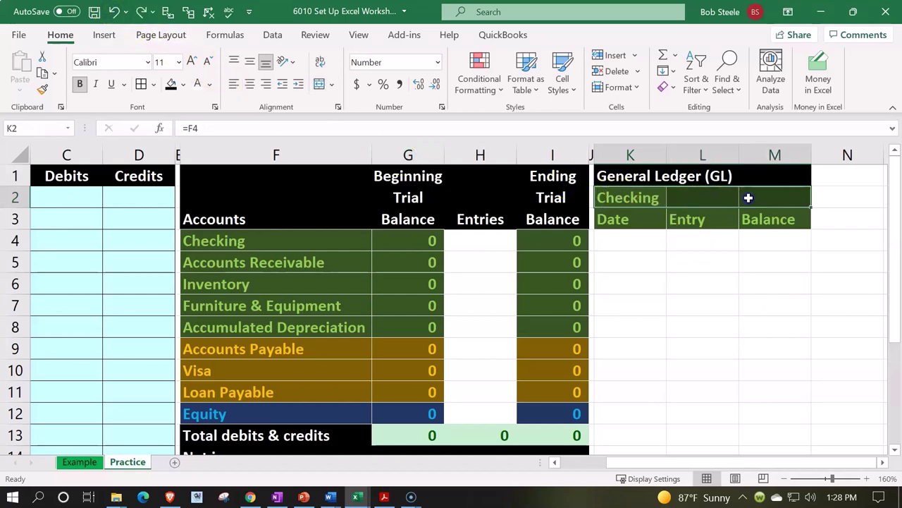
Step: Set K2:M2's horizontal alignment to Center Across Selection in Format Cells
right_click(658, 200)
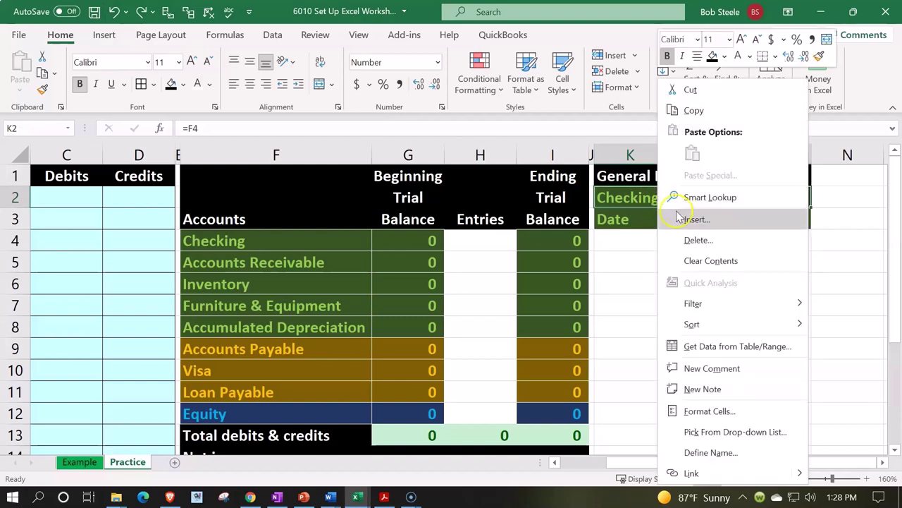
click(707, 409)
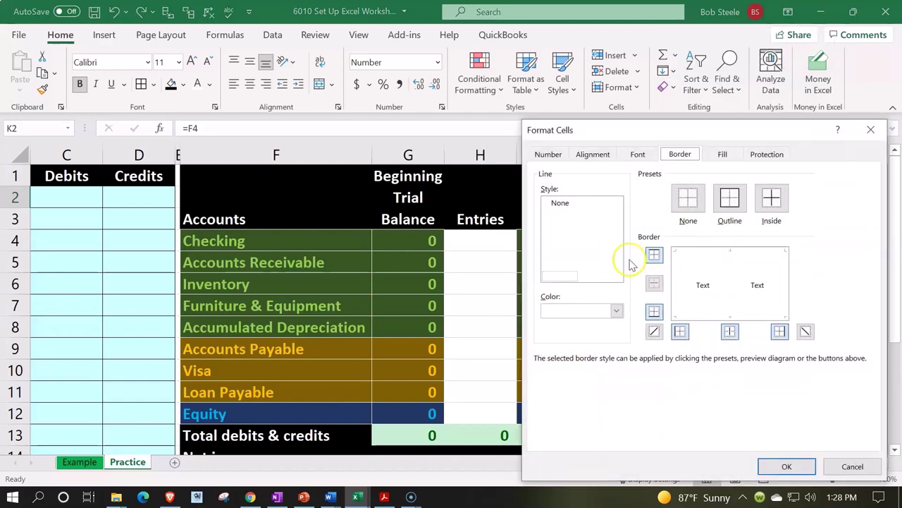
click(582, 154)
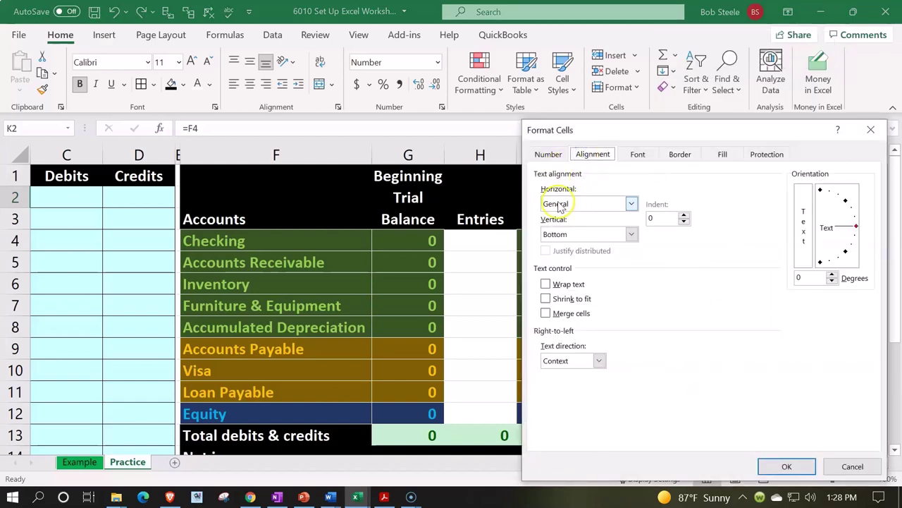
click(631, 204)
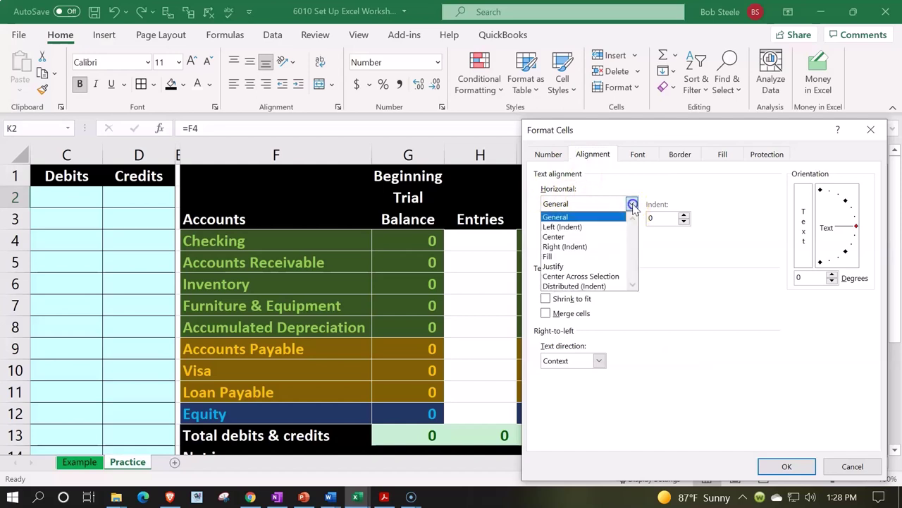
click(619, 276)
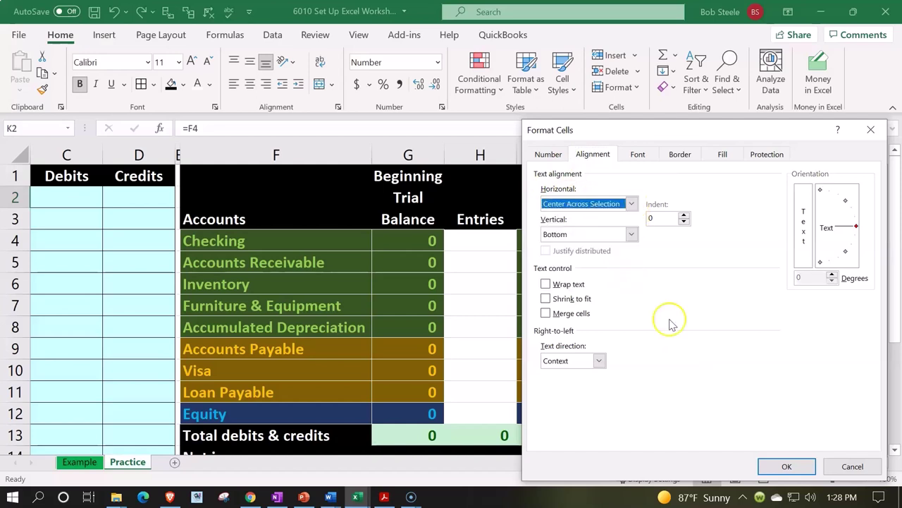
click(781, 465)
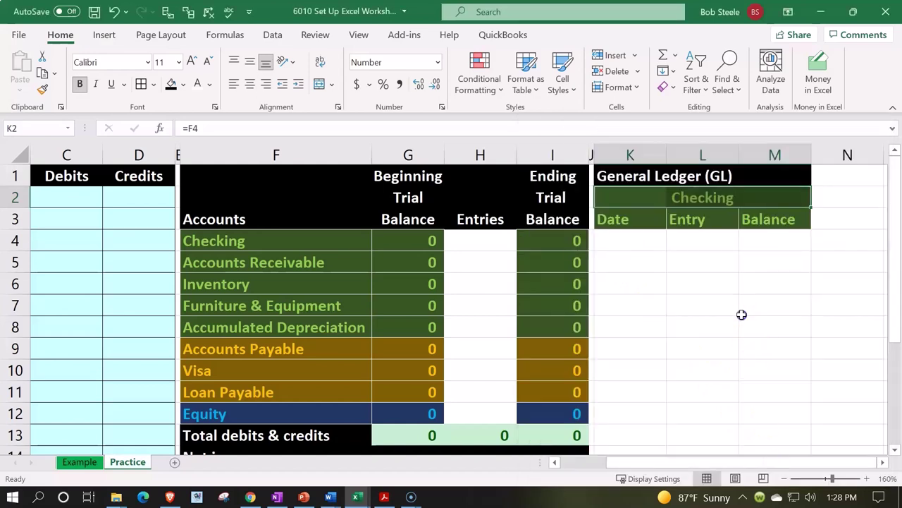
click(743, 313)
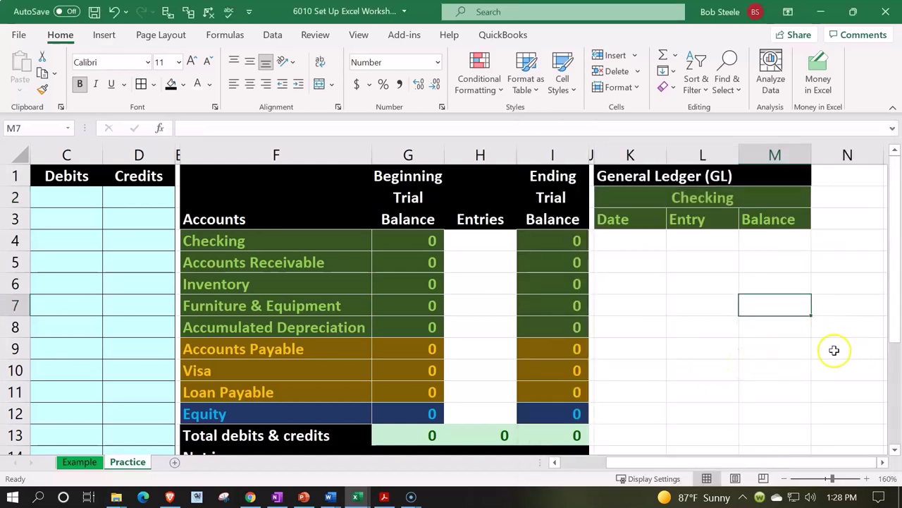
Step: Center the Date, Entry and Balance headings in K3:M3
drag(713, 219, 744, 211)
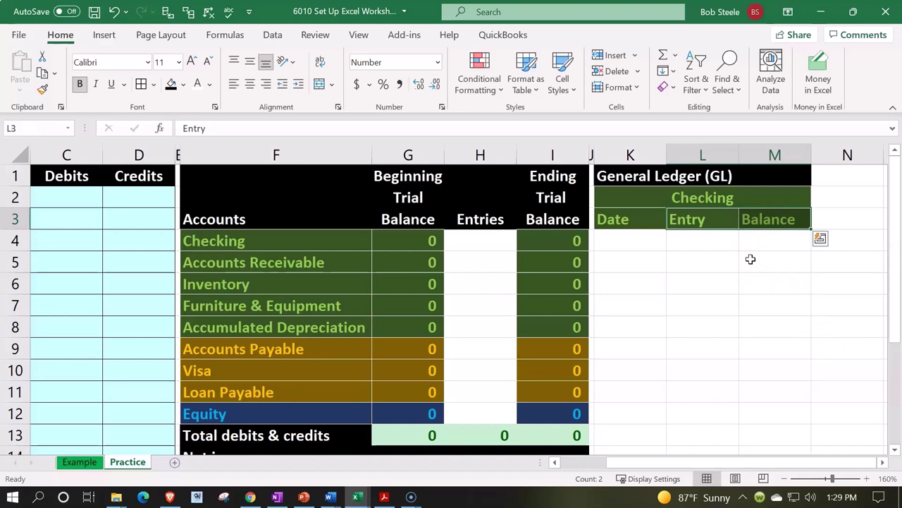
mouse_move(649, 215)
mouse_down()
mouse_move(744, 208)
mouse_move(753, 218)
mouse_up()
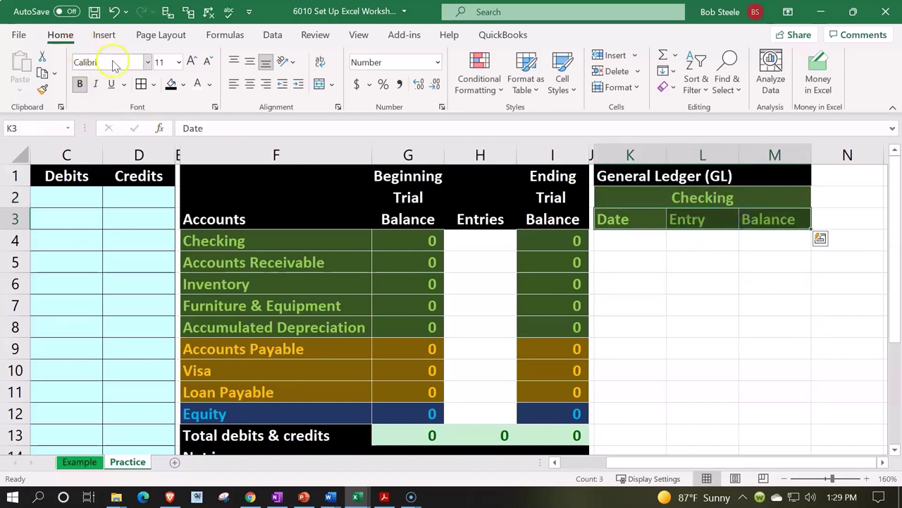
click(250, 84)
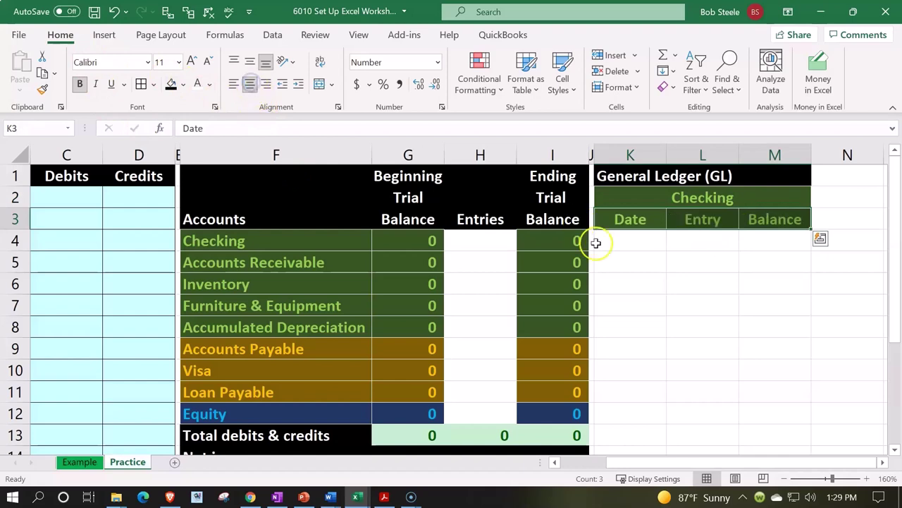
Step: Enter a test value of 1 in K4 and return to that cell
click(629, 244)
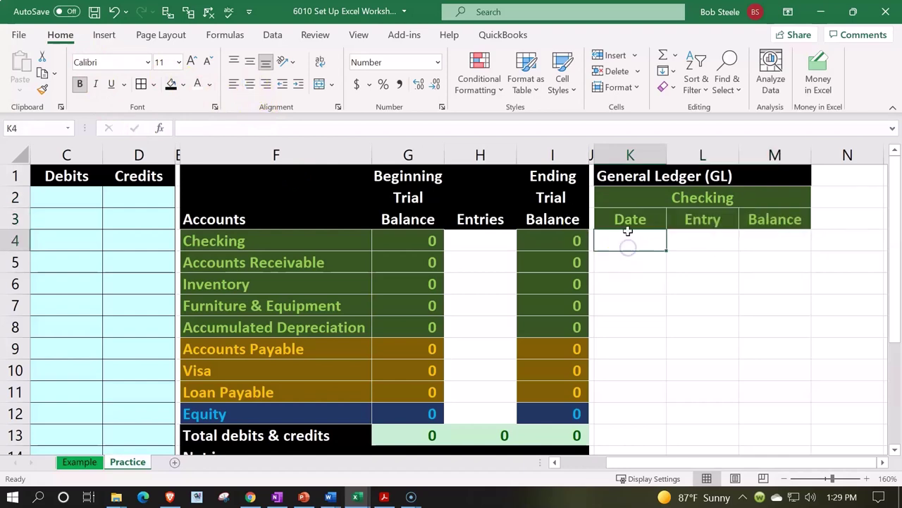
text(1)
key(Return)
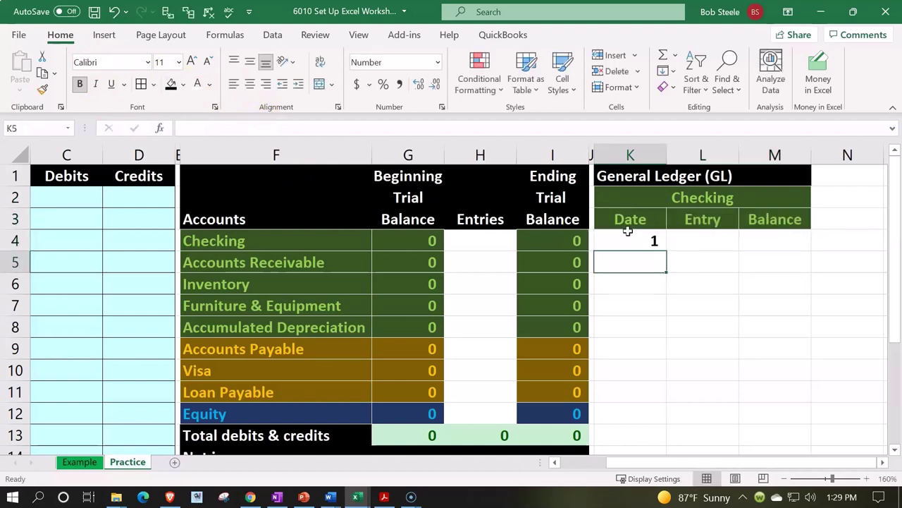
click(628, 233)
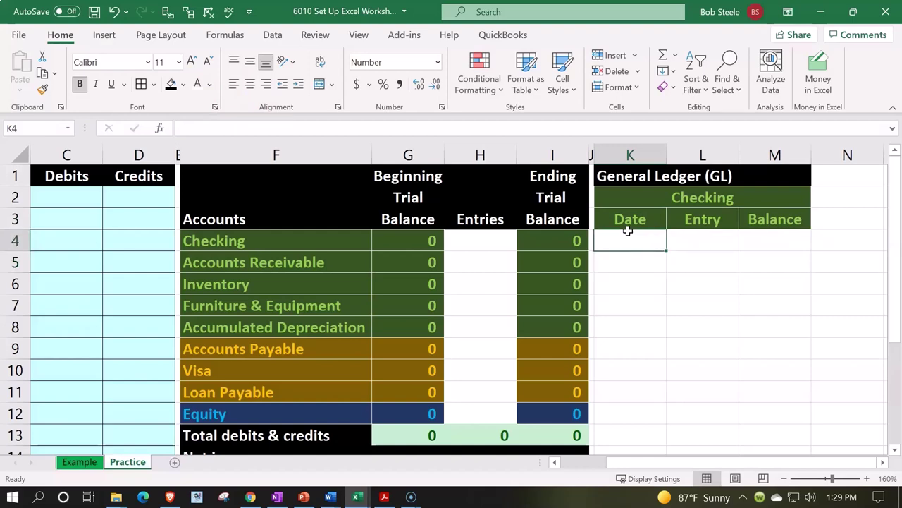
Step: Copy the journal date cell A2's light-blue formatting onto K4
key(Home)
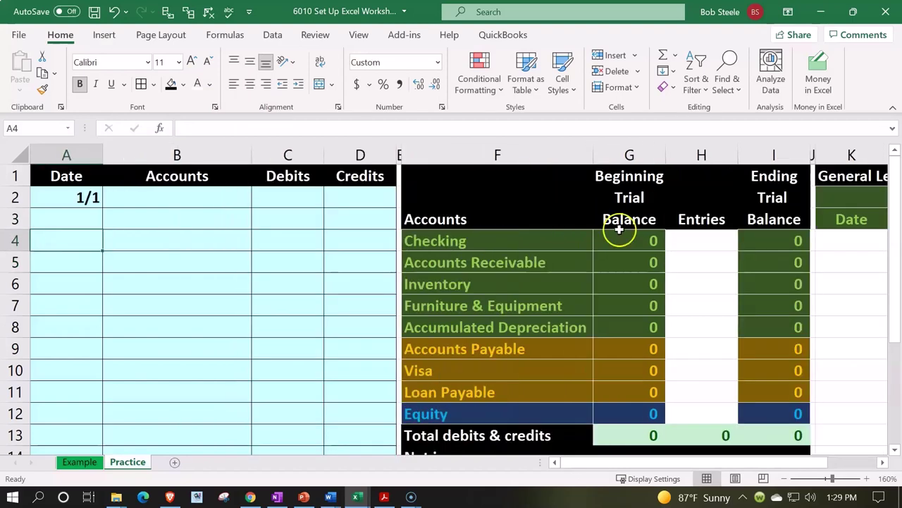
click(81, 195)
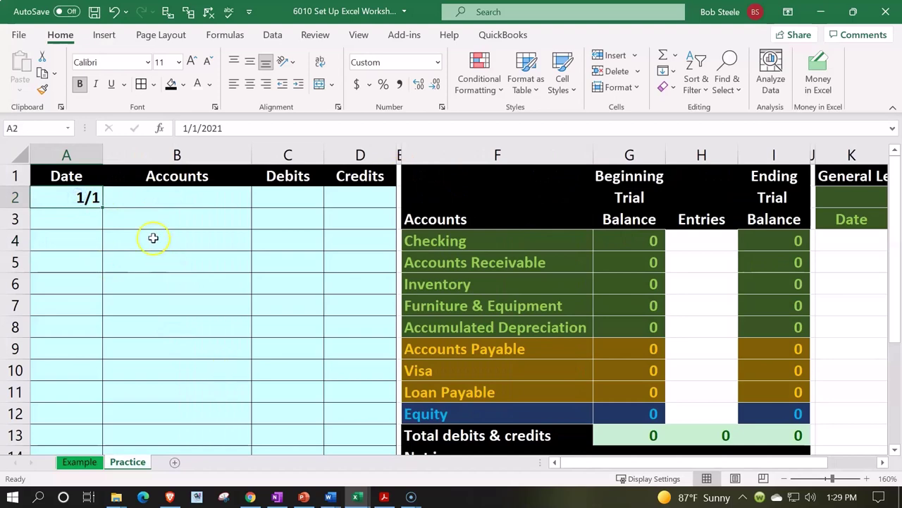
click(43, 90)
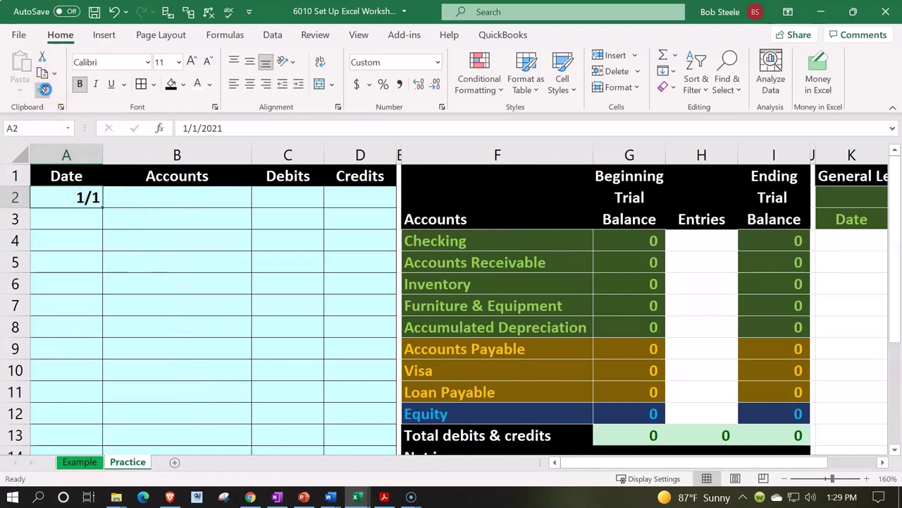
click(841, 243)
key(Right)
key(Right)
key(Right)
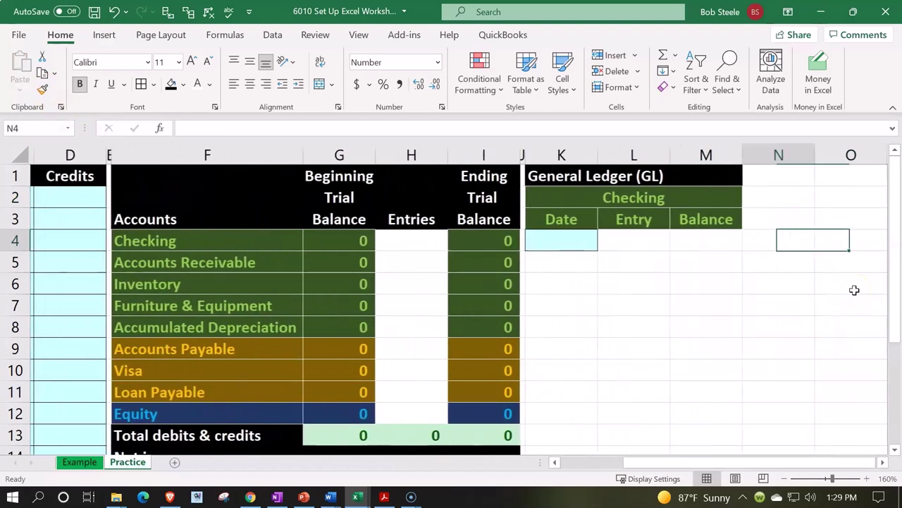
key(Left)
key(Left)
key(Left)
Step: Test K4 with a 1/1 date, then clear it and move over to M4
text(1)
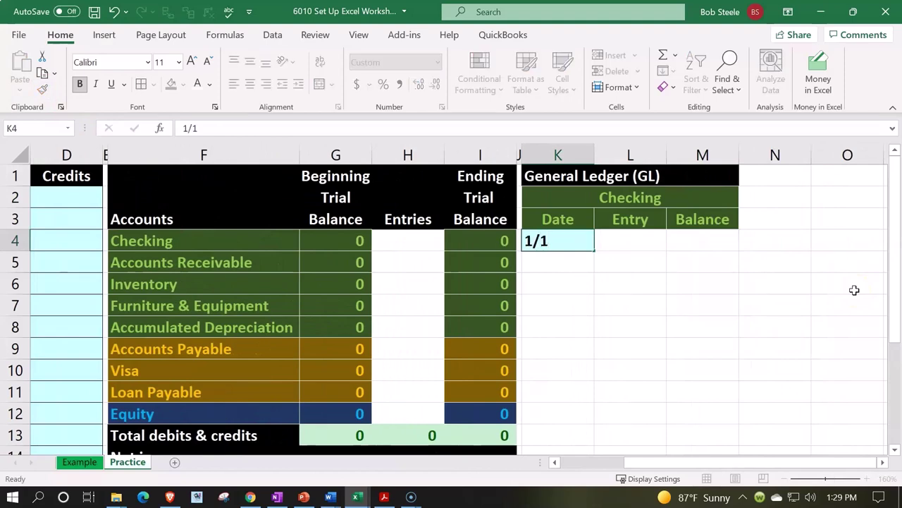
key(ctrl+Return)
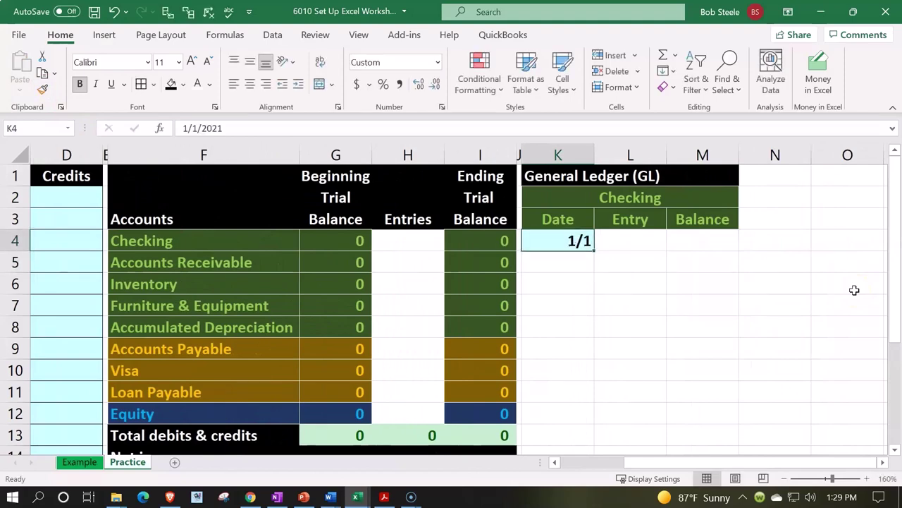
key(Delete)
key(Right)
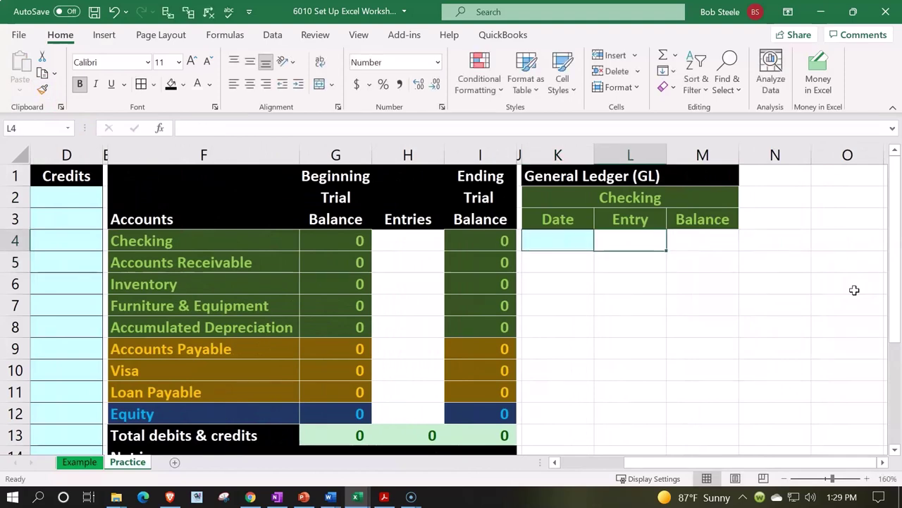
key(Right)
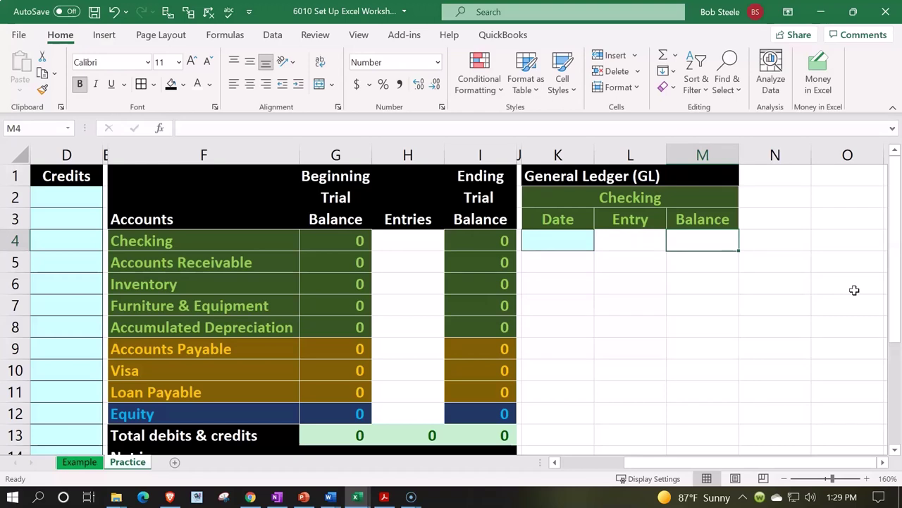
Step: Enter 0 as the first balance and label K4 'Beg bal'
text(0)
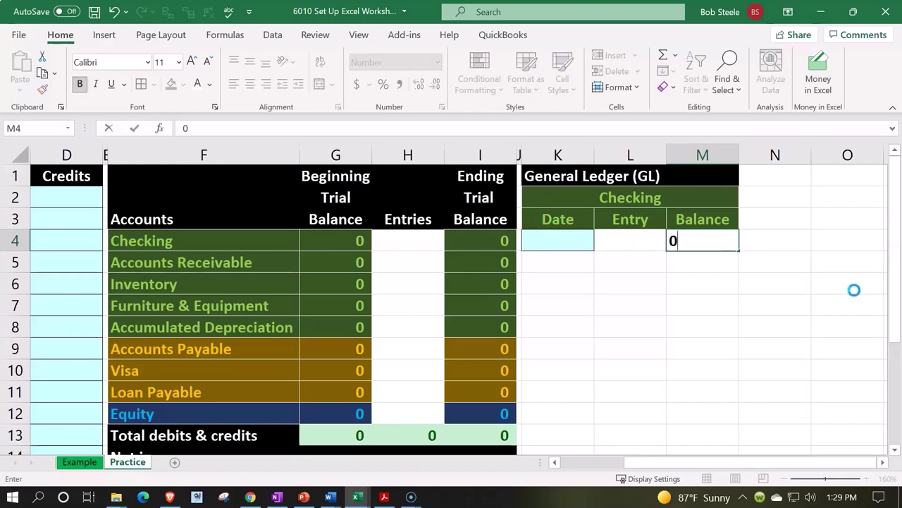
key(Return)
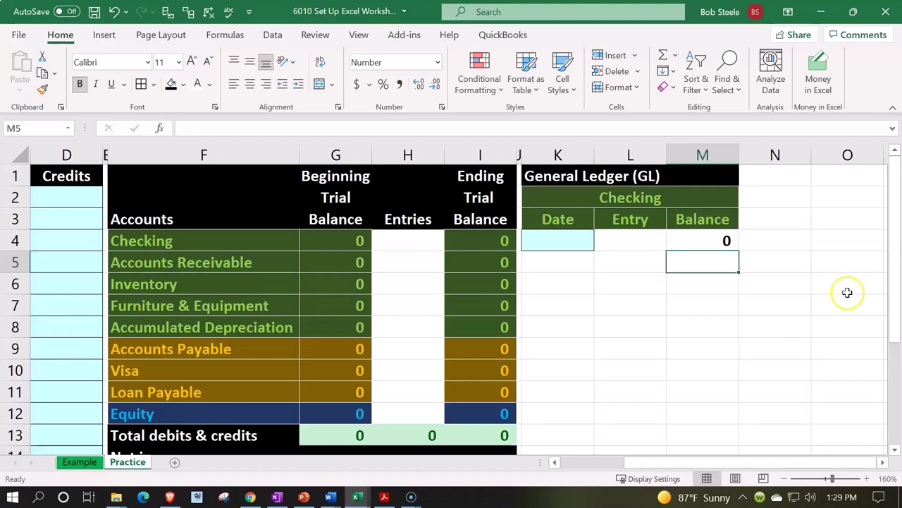
click(554, 238)
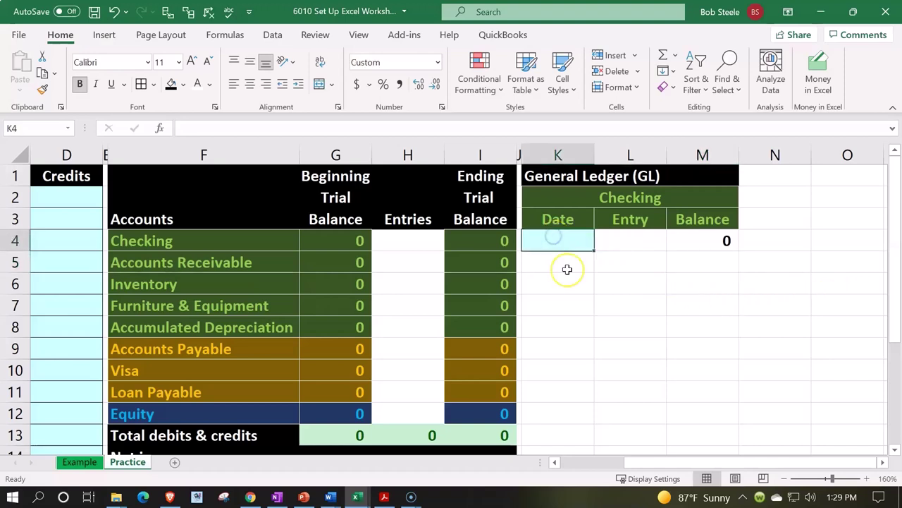
text(Beg)
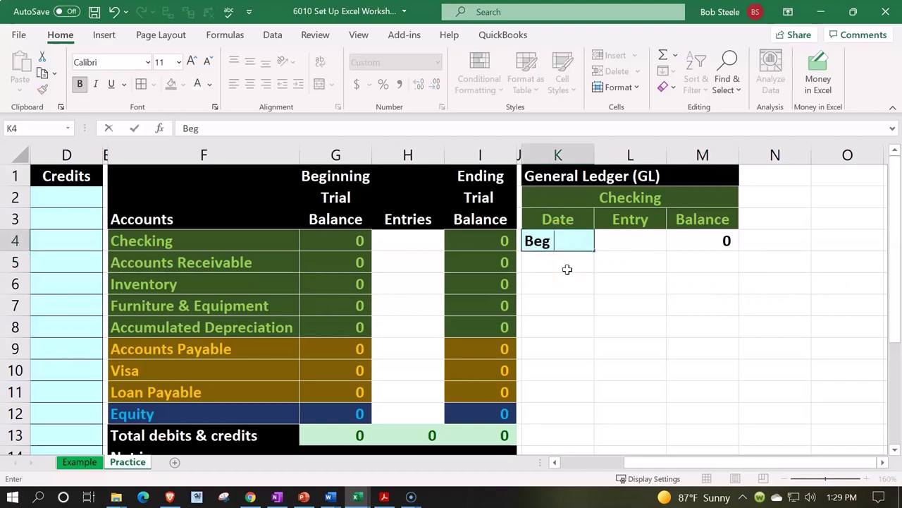
key(Tab)
key(Tab)
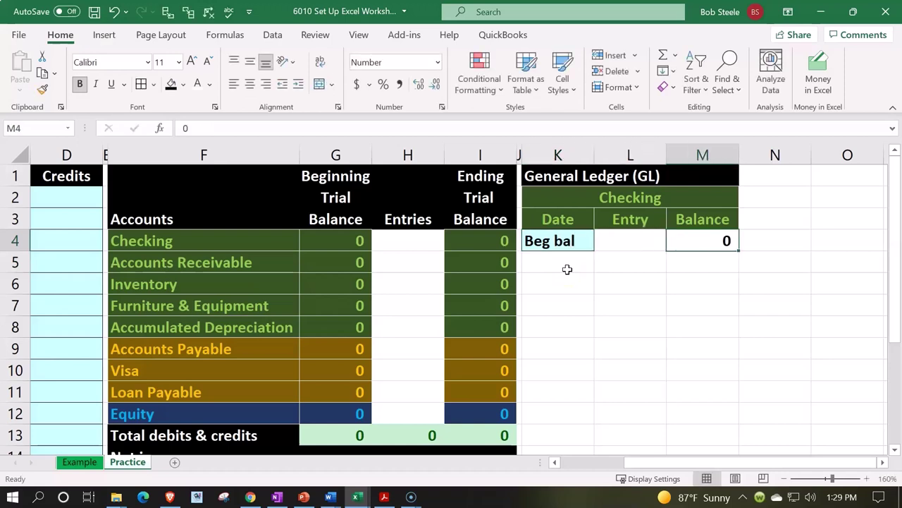
Step: Replace M4 with =G4, linking to Checking's beginning trial balance
click(698, 255)
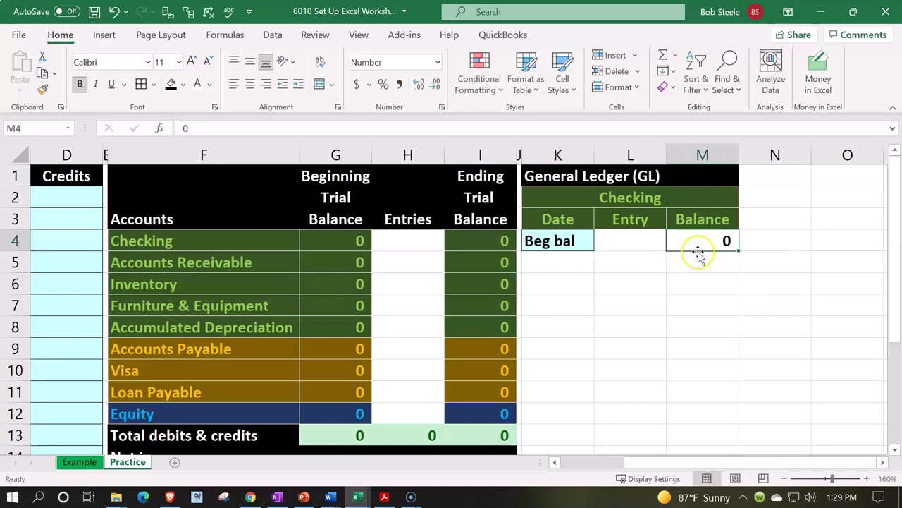
text(=)
key(Left)
key(Left)
key(Left)
key(Left)
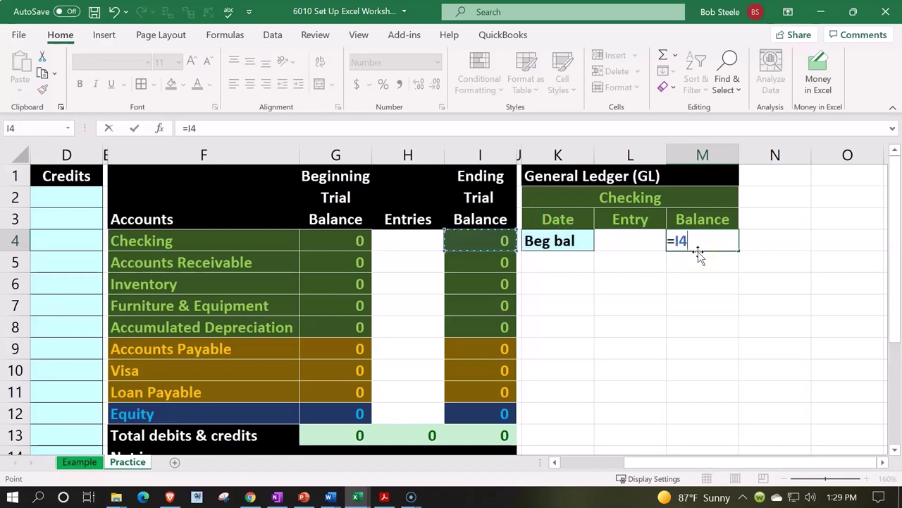
key(Left)
key(Left)
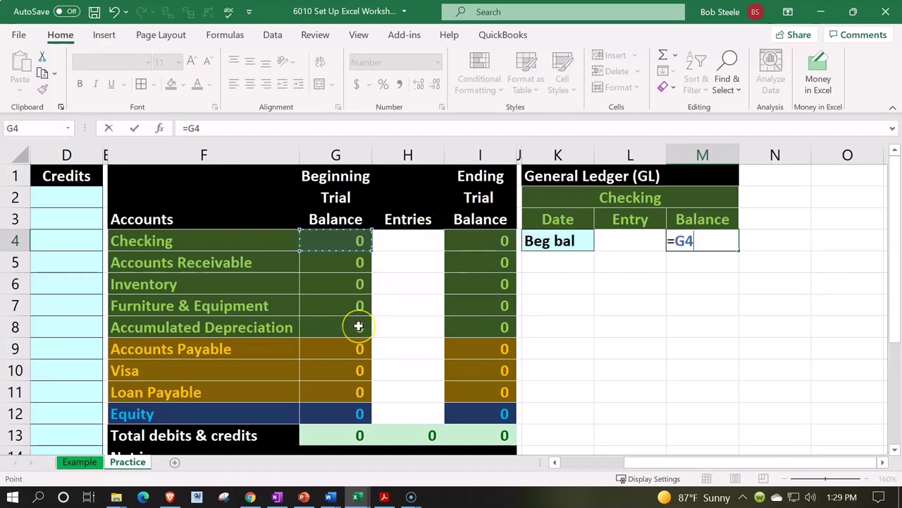
key(Return)
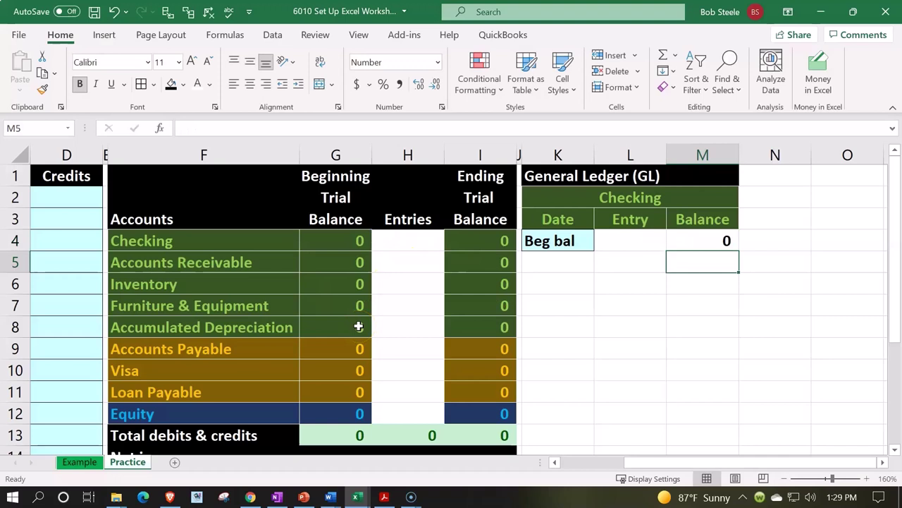
click(677, 243)
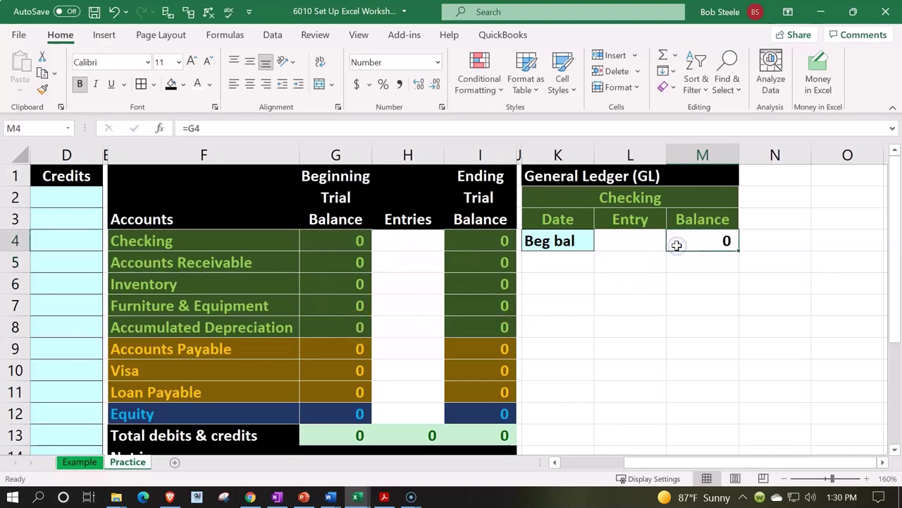
click(583, 260)
Step: Paint K4's light-blue Date formatting down K5 through K10
click(571, 239)
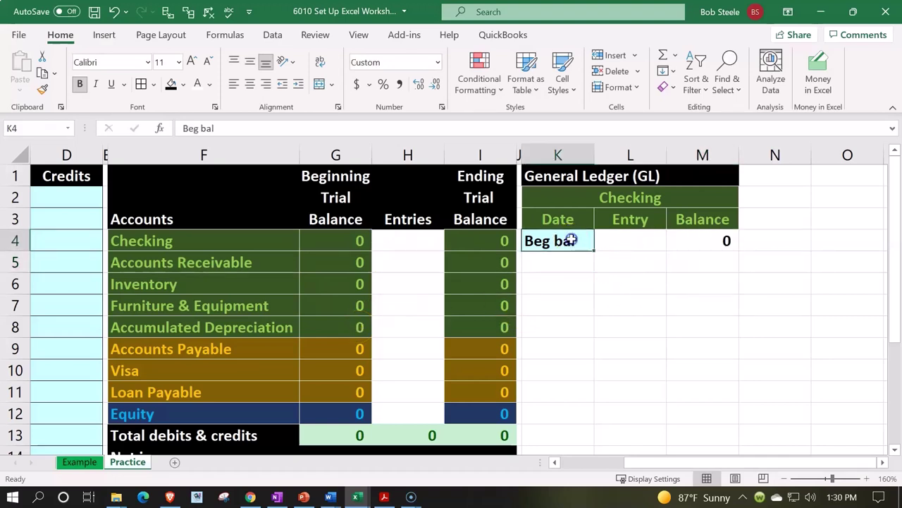
click(579, 248)
click(80, 84)
click(44, 86)
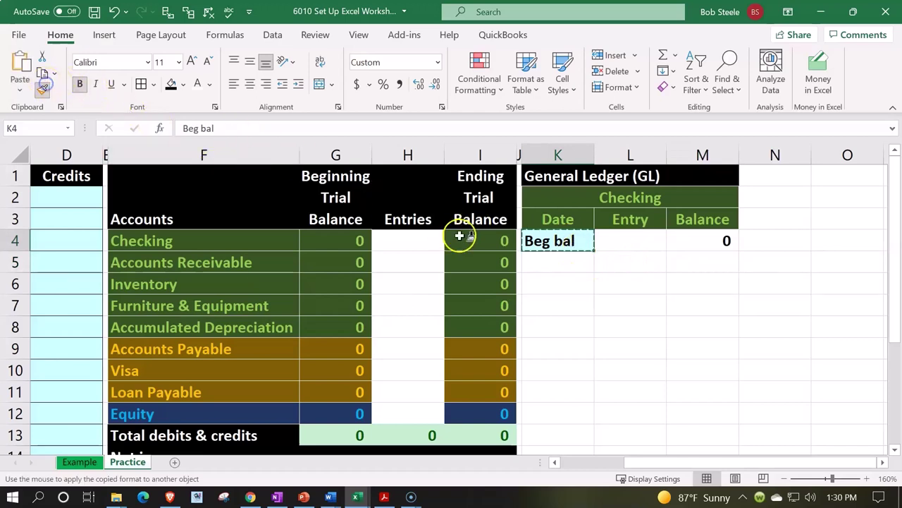
click(554, 262)
drag(550, 262, 554, 370)
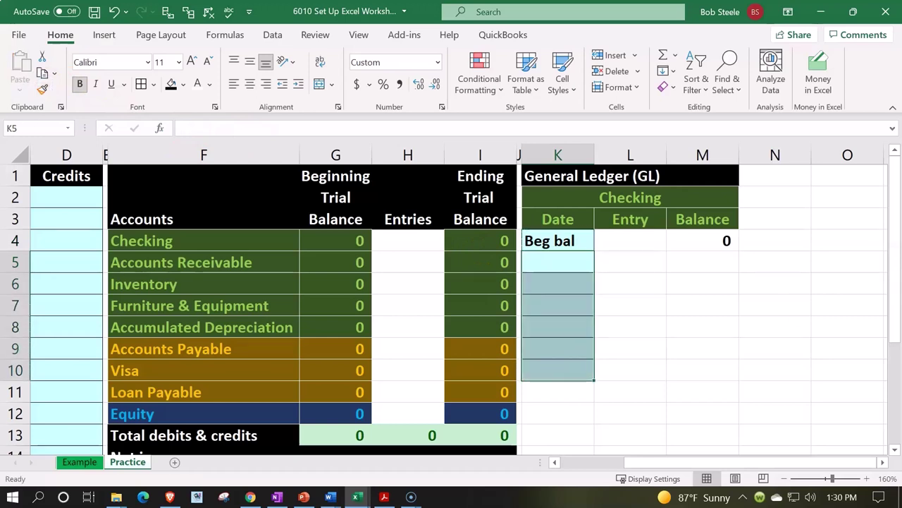
Step: Copy K10's bordered light-blue format onto K11
click(550, 393)
click(552, 370)
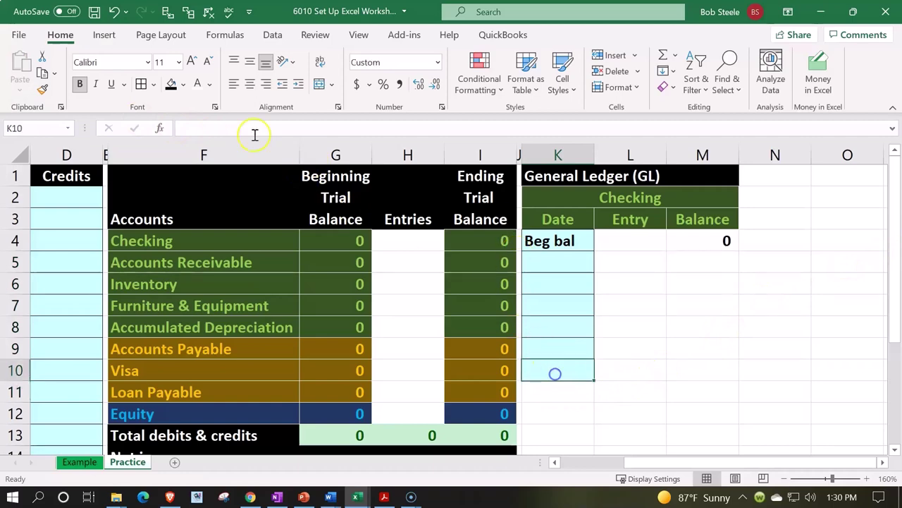
click(43, 89)
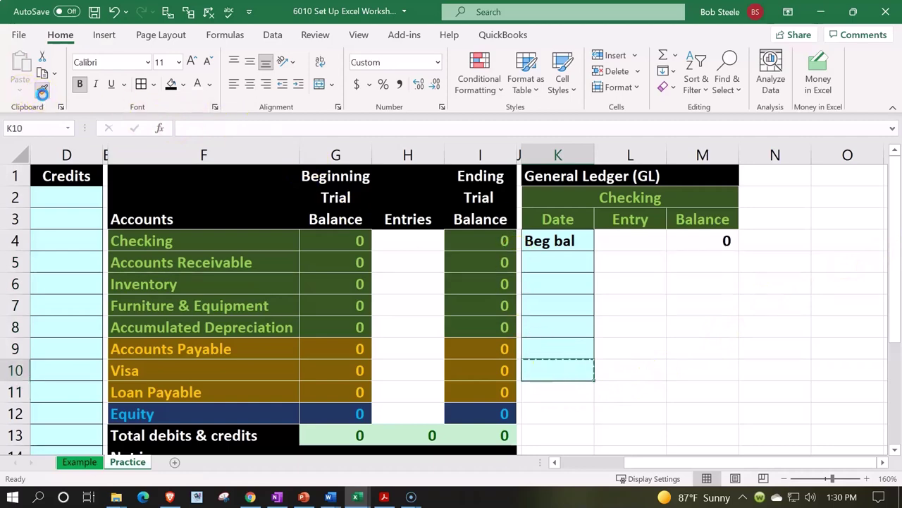
click(558, 397)
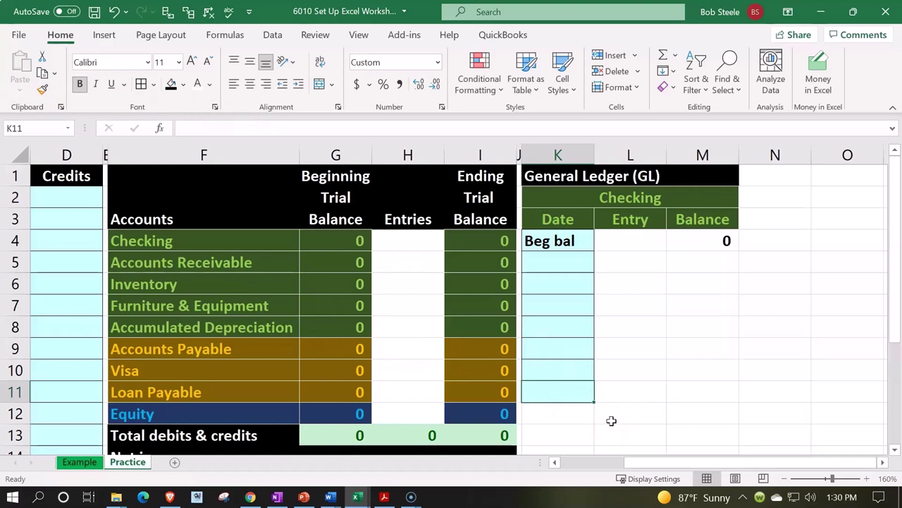
Step: Paint the Date format down the rest of column K through row 24
click(611, 418)
click(43, 89)
scroll(644, 437, down, 2)
mouse_move(560, 285)
mouse_down()
mouse_move(569, 447)
mouse_move(570, 428)
mouse_up()
scroll(580, 397, up, 4)
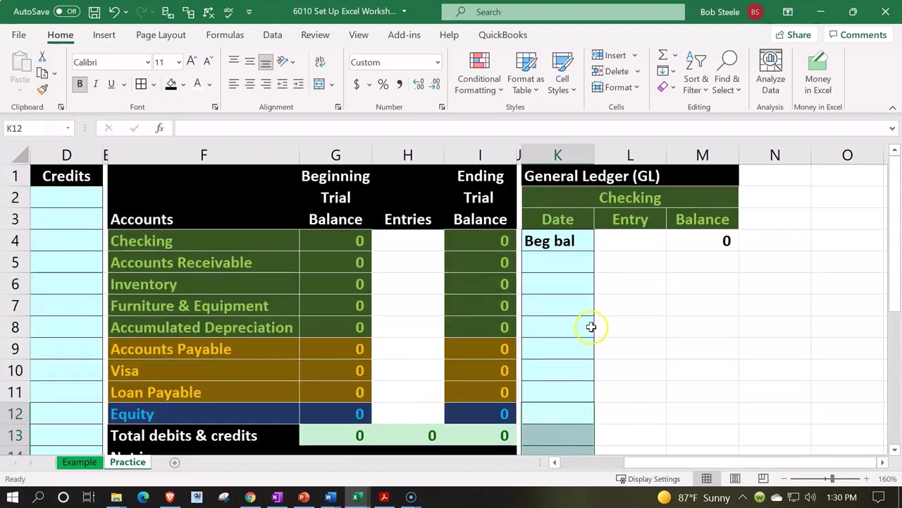
click(591, 327)
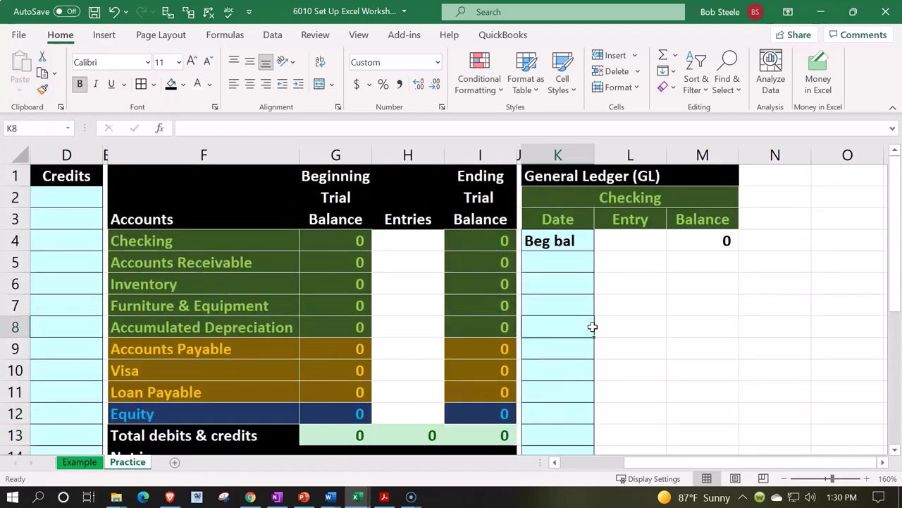
scroll(592, 326, down, 3)
scroll(592, 326, down, 1)
scroll(592, 327, up, 1)
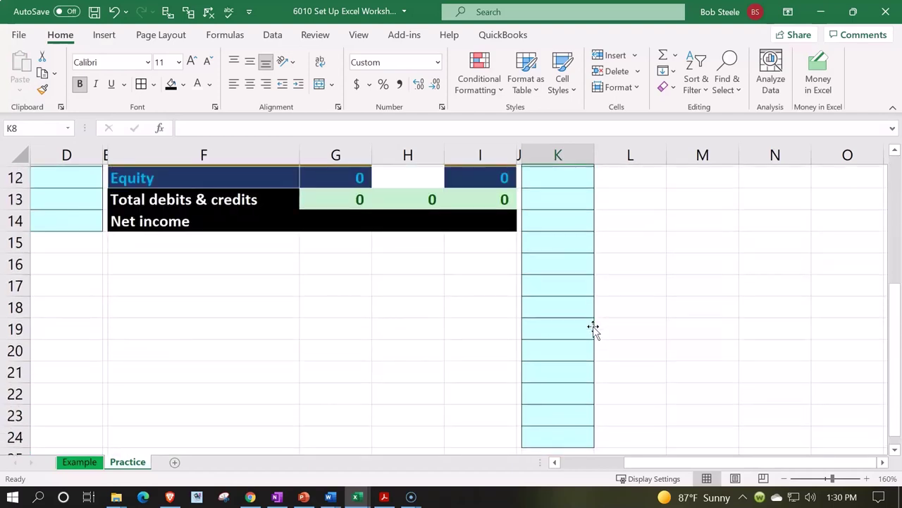
scroll(606, 311, up, 3)
scroll(623, 296, up, 1)
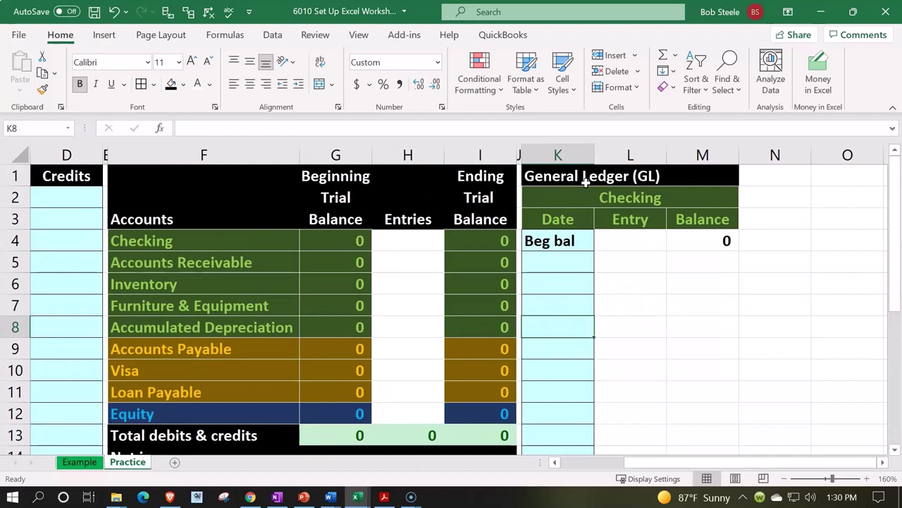
Step: Fill the Entry and Balance cells L4:M13 with light cyan from the colour picker
click(773, 195)
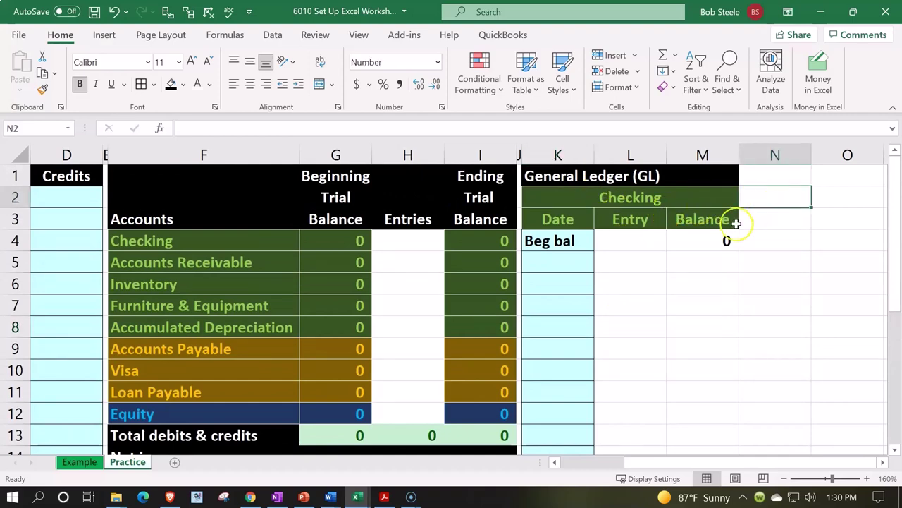
mouse_move(651, 245)
mouse_down()
mouse_move(666, 263)
mouse_move(697, 478)
mouse_move(689, 422)
mouse_up()
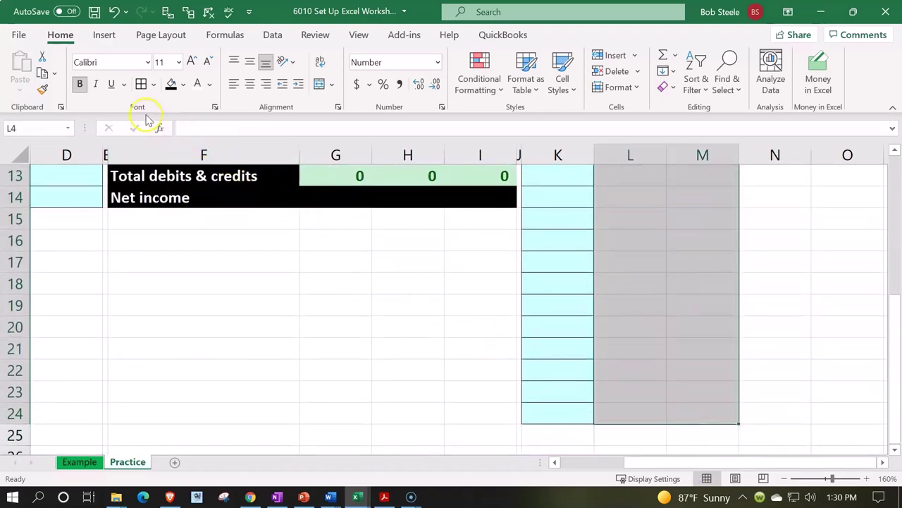
click(182, 84)
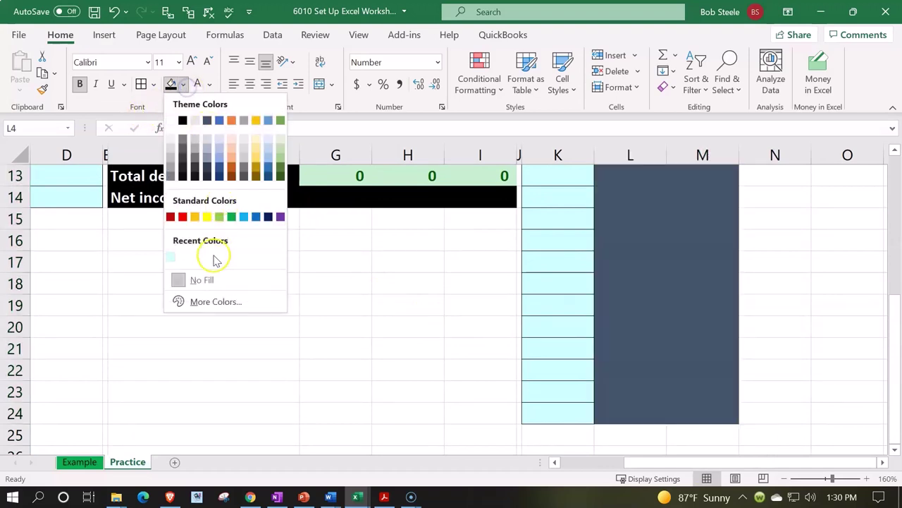
click(212, 305)
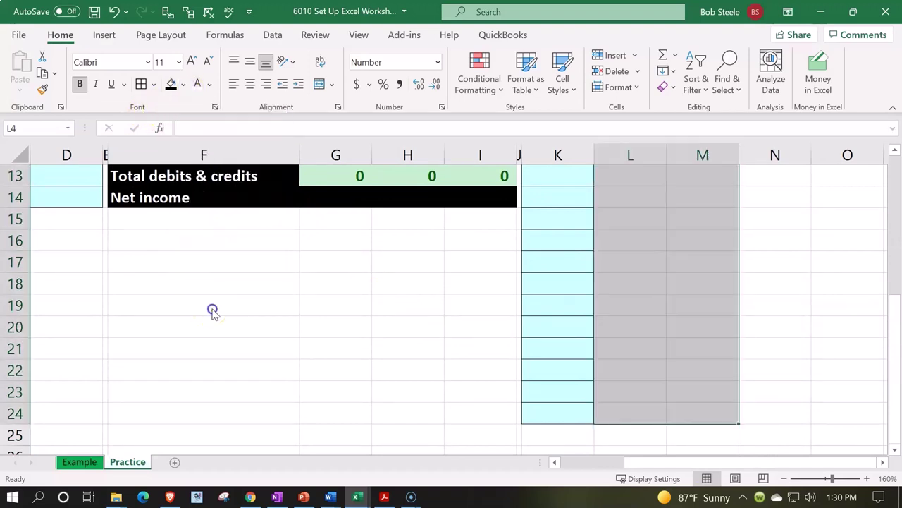
click(206, 224)
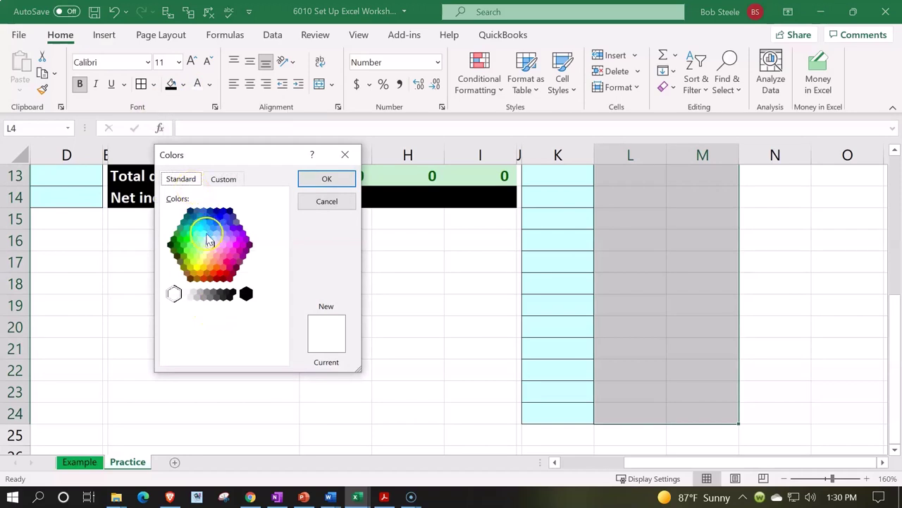
click(206, 239)
click(323, 181)
scroll(322, 233, up, 4)
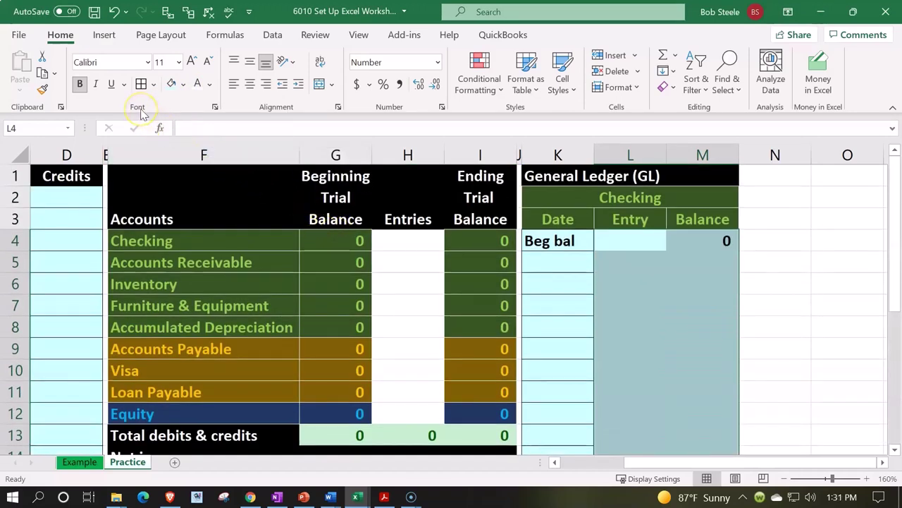
Step: Apply All Borders to the selected Entry and Balance cells
click(140, 84)
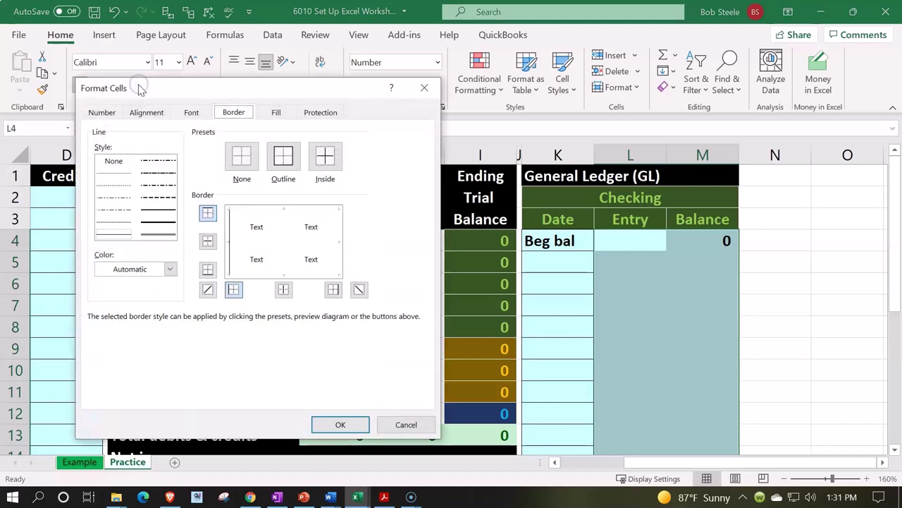
click(424, 87)
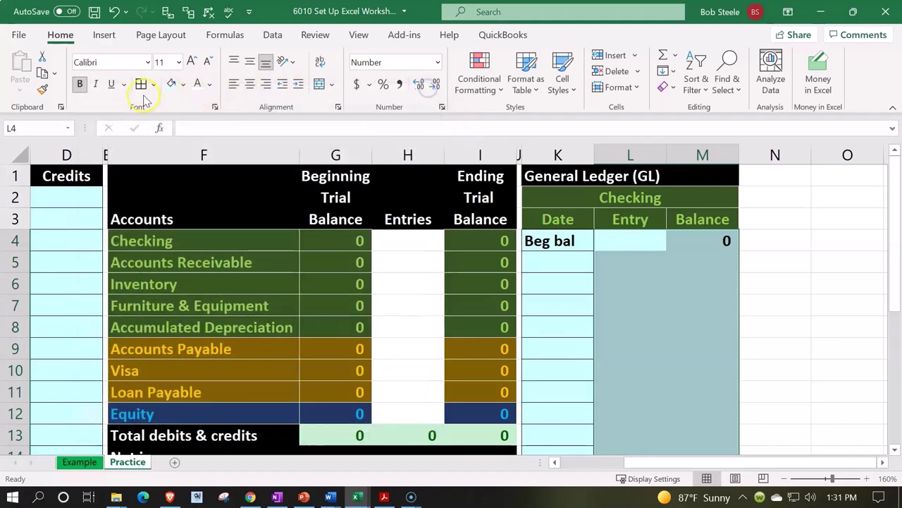
click(154, 93)
click(173, 230)
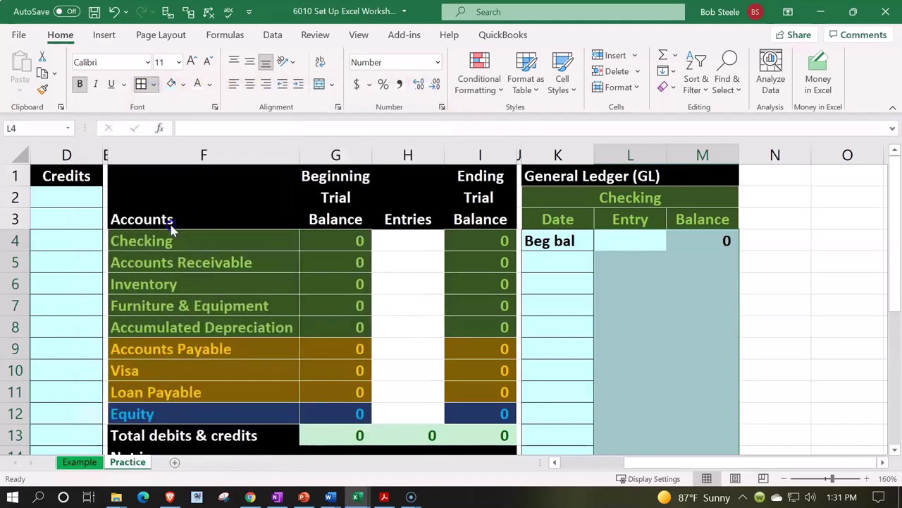
click(619, 334)
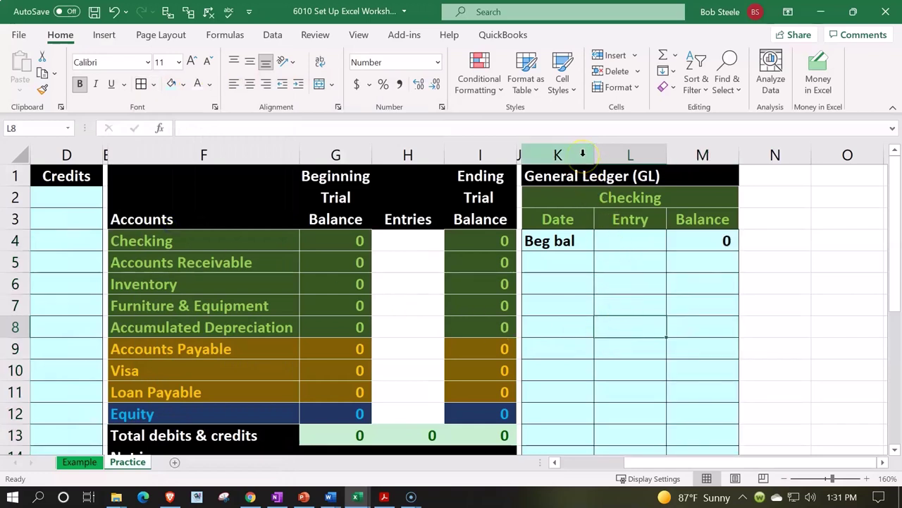
Step: Narrow columns K through M together to a uniform 6.36 width
mouse_move(582, 153)
mouse_down()
mouse_move(703, 153)
mouse_move(656, 154)
mouse_up()
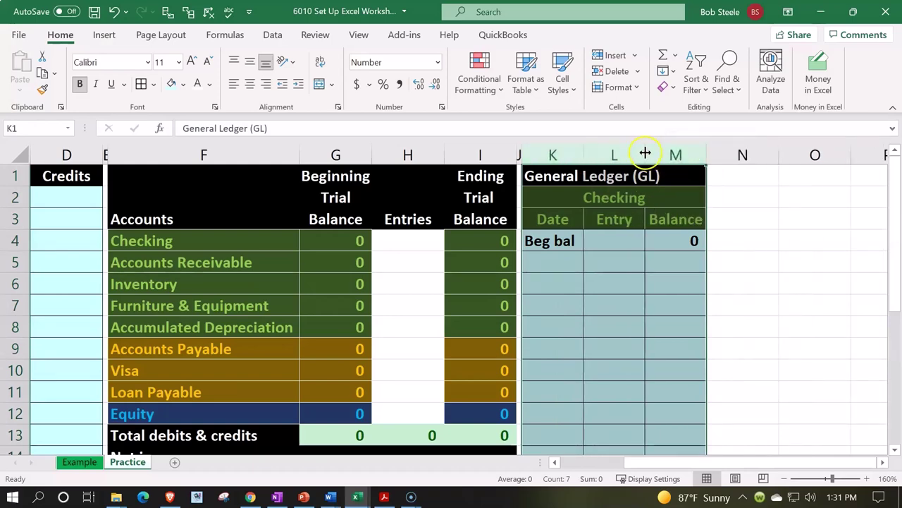
drag(645, 153, 637, 153)
click(621, 239)
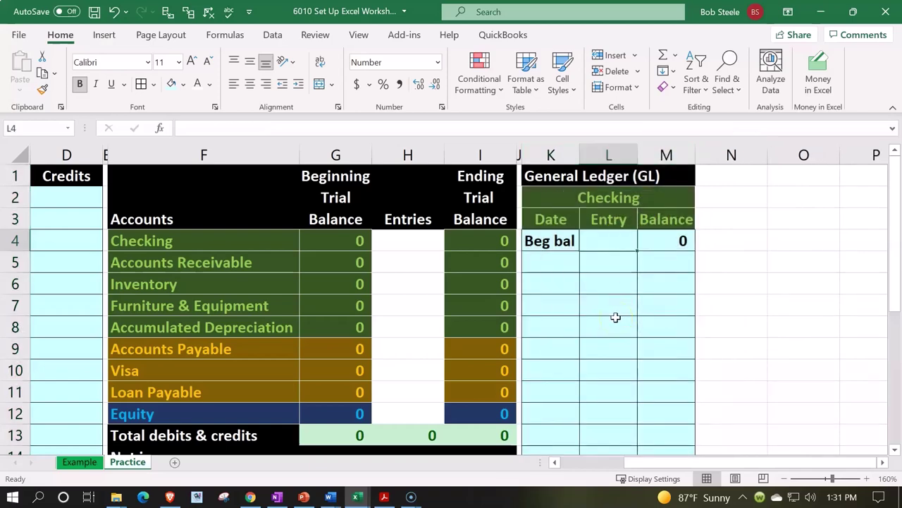
click(552, 204)
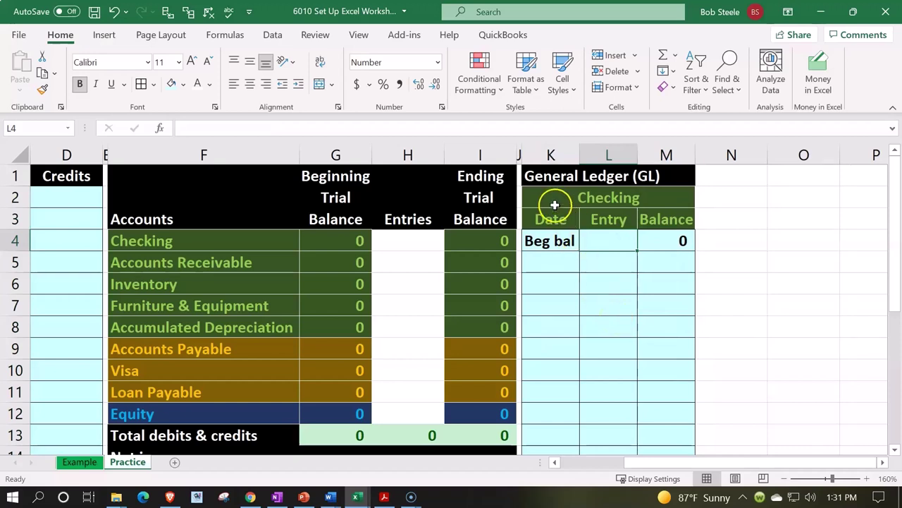
drag(551, 198, 624, 340)
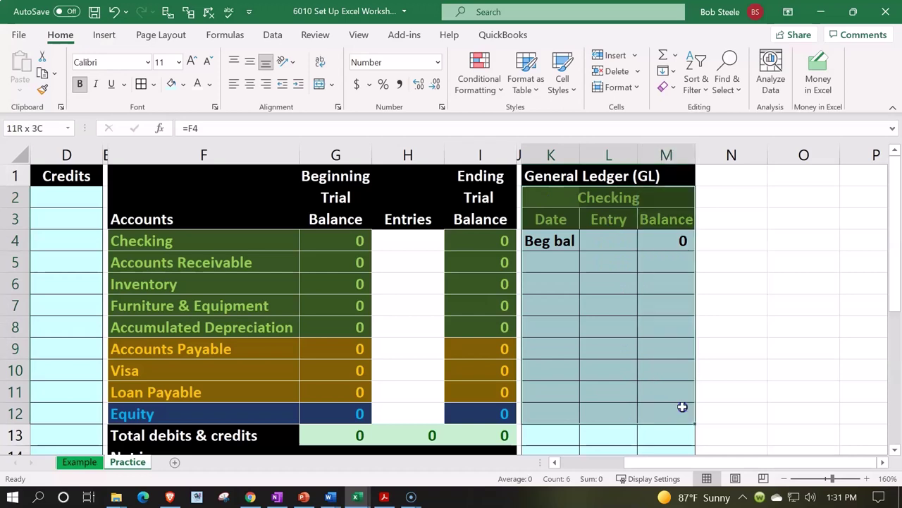
Step: Copy the Checking ledger columns J:M and paste them at N1 as a second block
drag(624, 340, 683, 407)
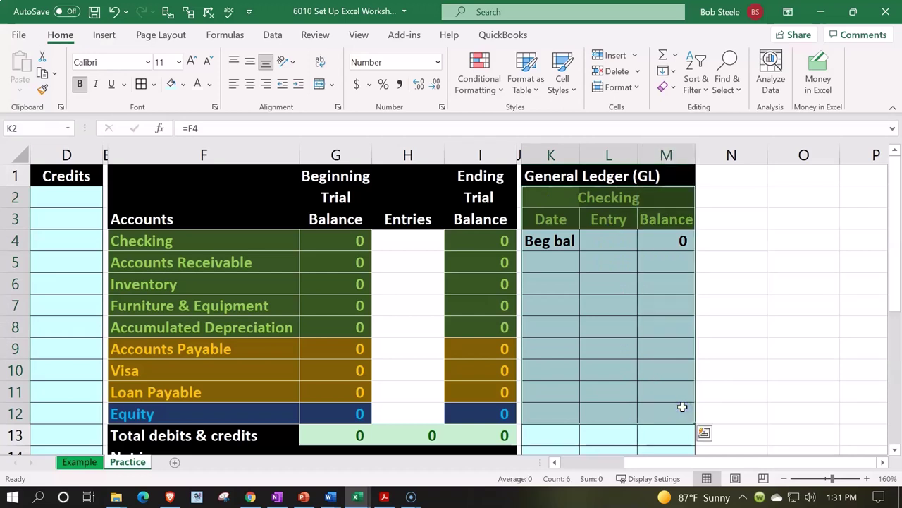
key(ctrl+c)
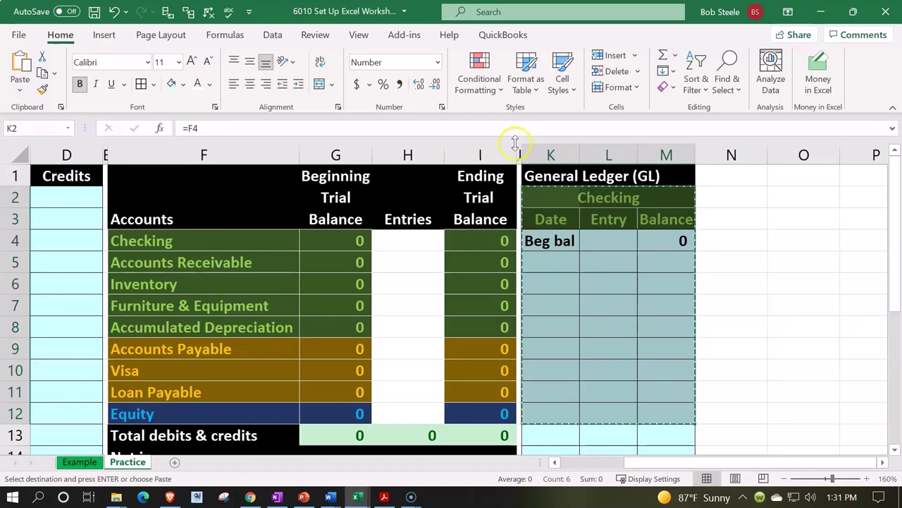
drag(520, 145, 651, 155)
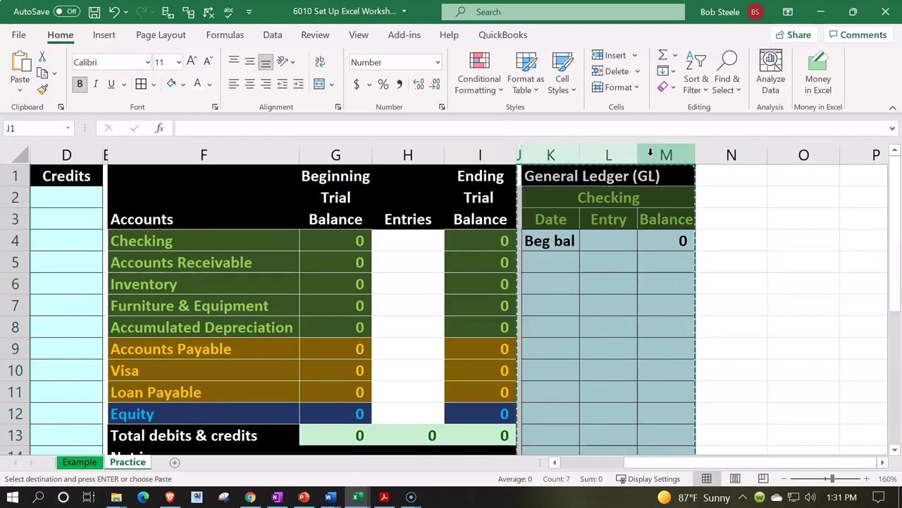
click(764, 178)
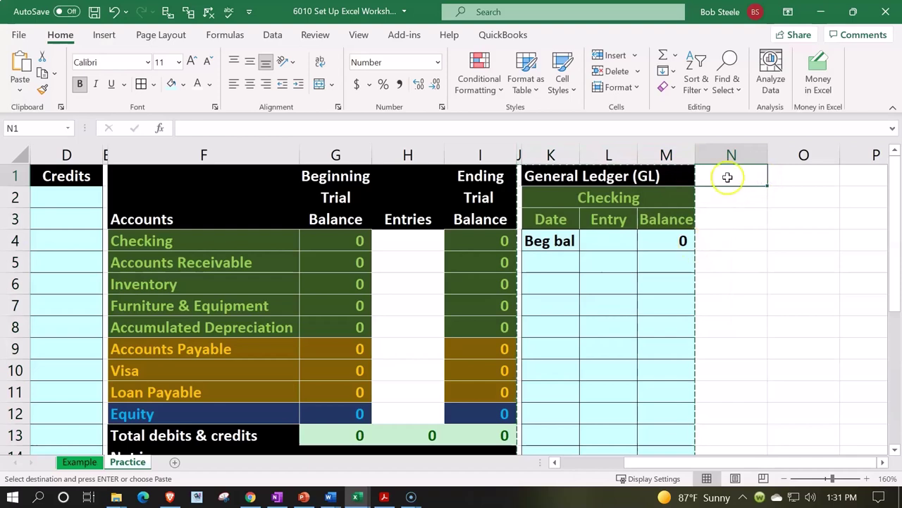
key(ctrl+v)
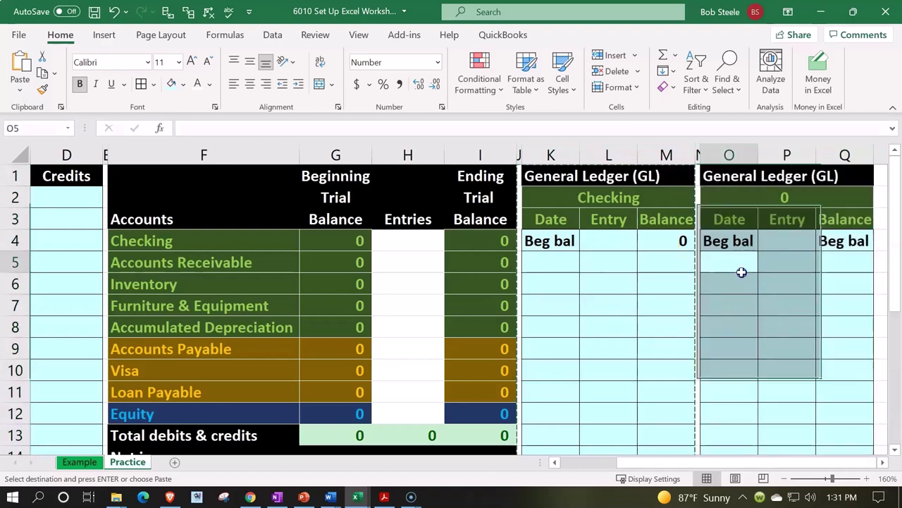
Step: Title the copied ledger block by entering =F5 (Accounts Receivable) in O2
click(729, 197)
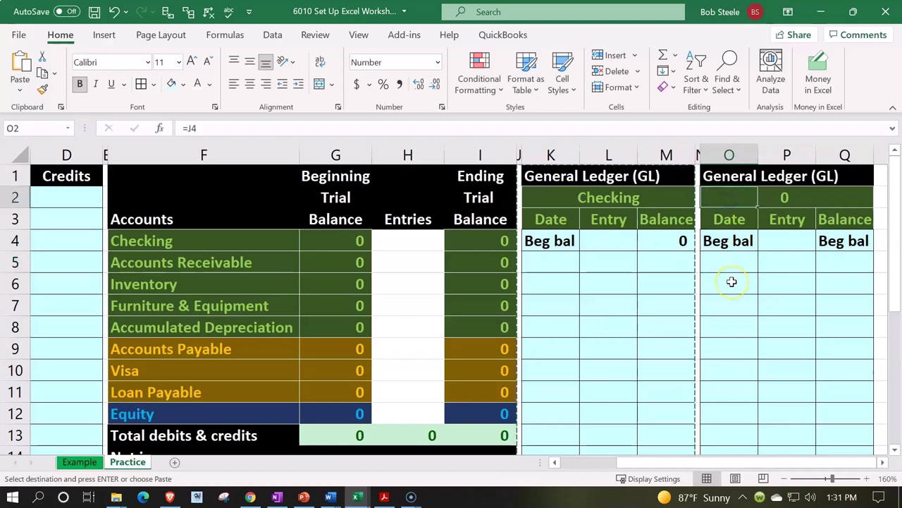
text(=)
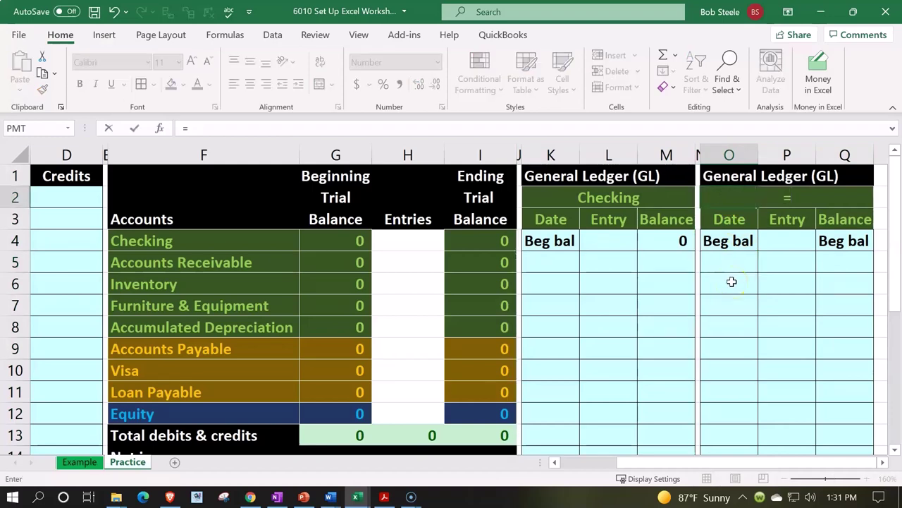
key(Left)
key(Left)
Step: Link the block's beginning balance in Q4 to the trial balance with =G5
key(Left)
key(Left)
key(Left)
key(Left)
key(Left)
key(Down)
key(Down)
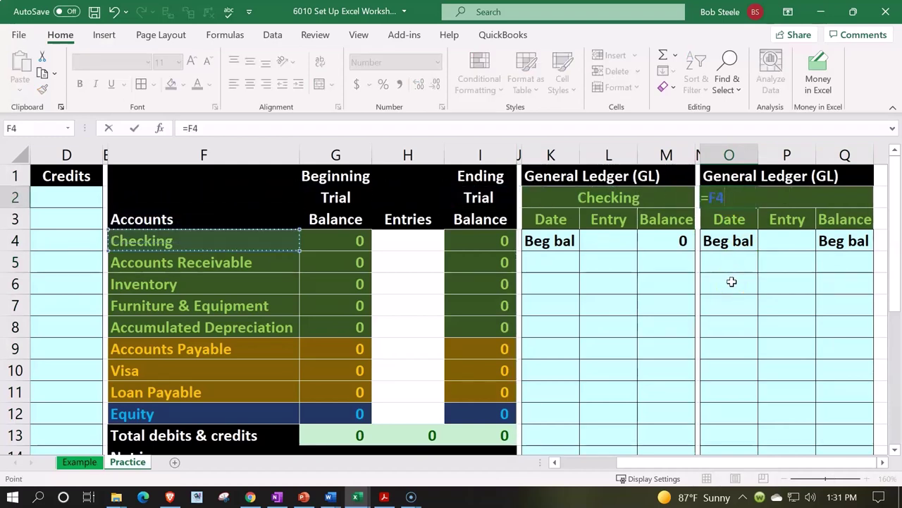
key(Down)
key(Return)
key(Right)
key(Right)
key(Right)
key(Left)
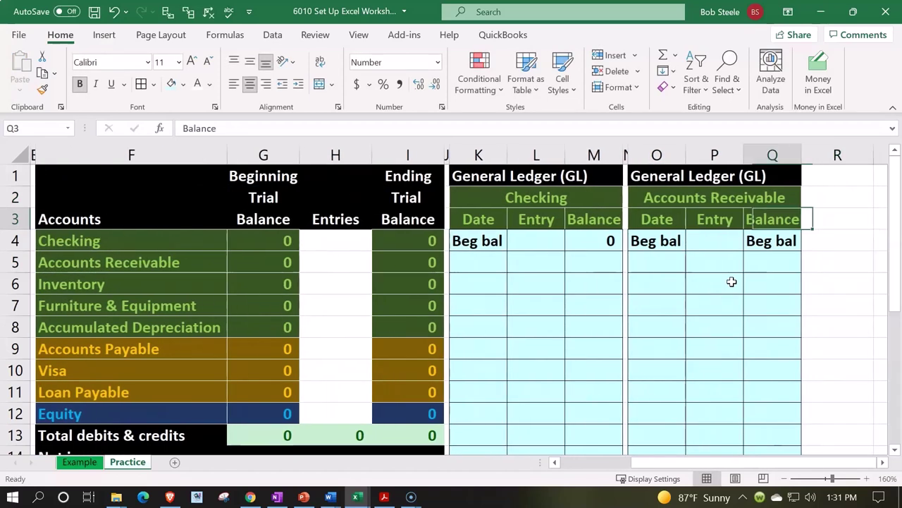
key(Left)
key(Left)
key(Down)
key(Right)
key(Right)
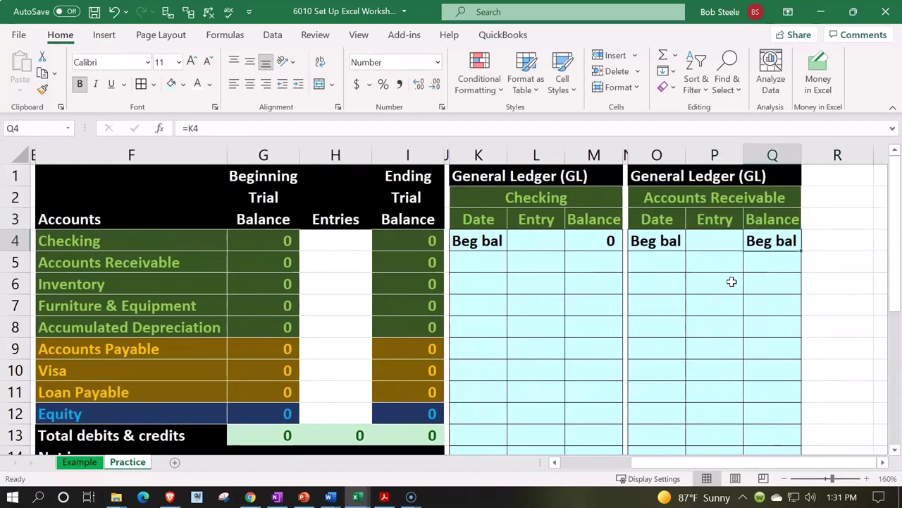
text(=)
key(Left)
key(Left)
key(Left)
key(Left)
key(Left)
key(Left)
key(Left)
key(Left)
key(Left)
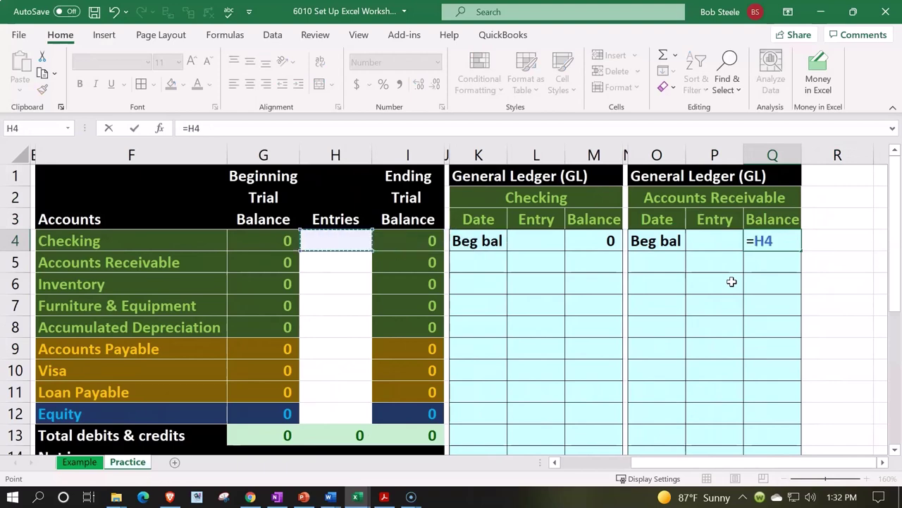
key(Left)
key(Down)
key(Return)
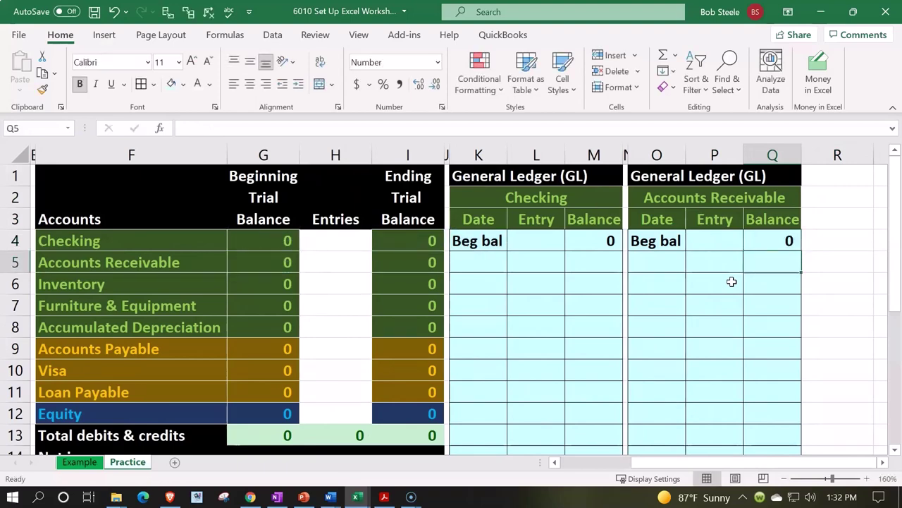
Step: Delete the surplus cells O13:Q24 below the Accounts Receivable ledger, shifting cells up
scroll(731, 281, down, 2)
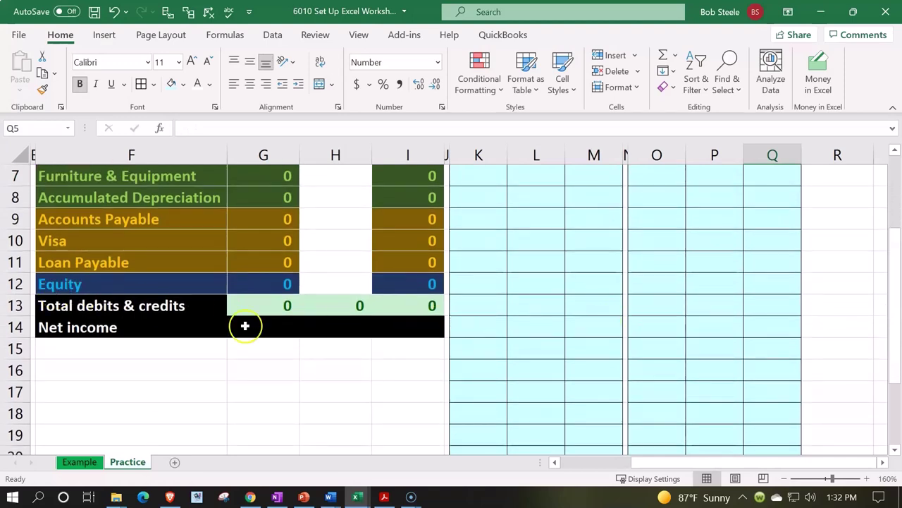
click(637, 304)
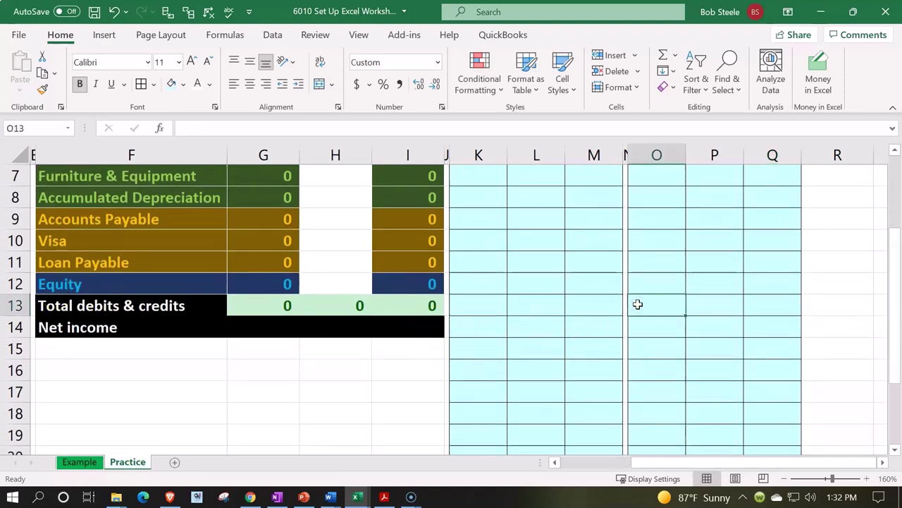
mouse_move(638, 304)
mouse_down()
mouse_move(773, 423)
mouse_move(761, 439)
mouse_up()
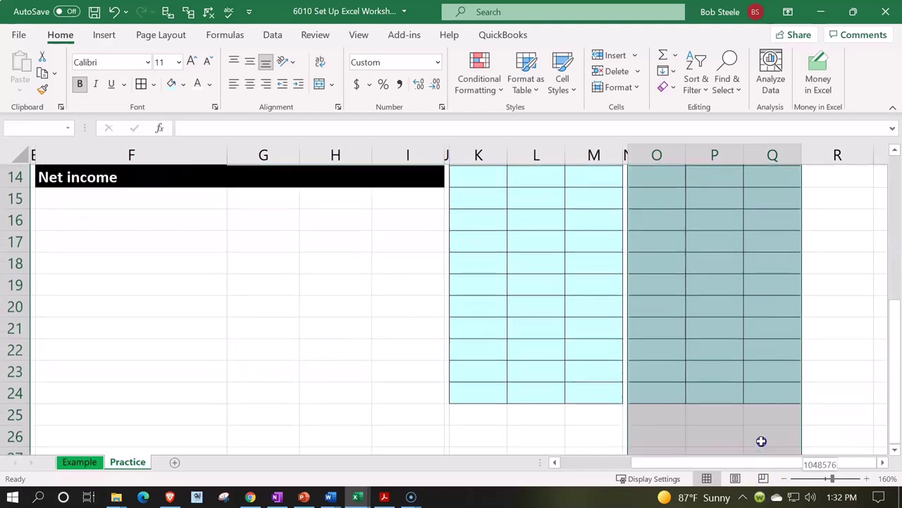
right_click(688, 284)
click(705, 238)
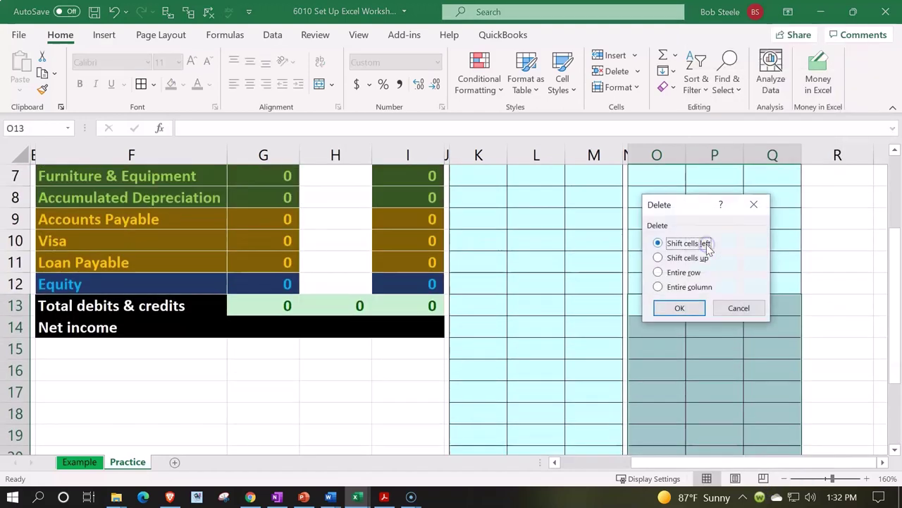
click(703, 261)
click(681, 311)
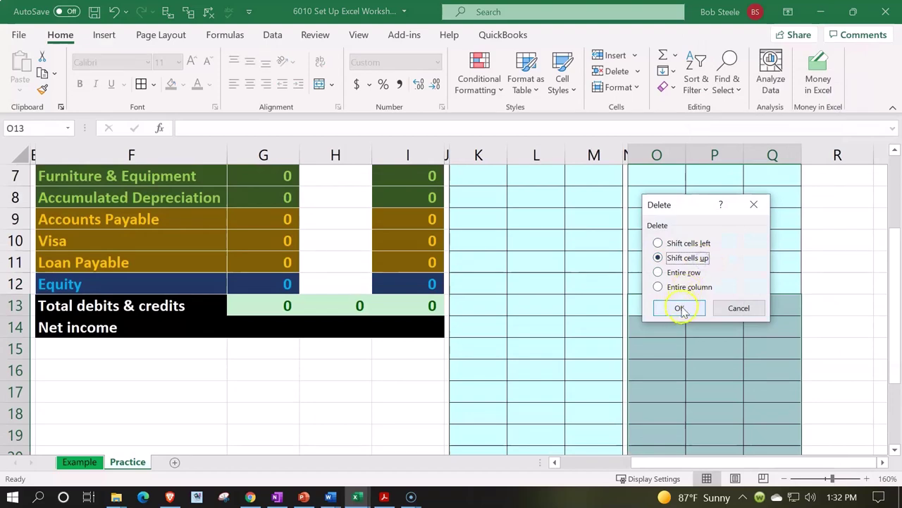
click(680, 310)
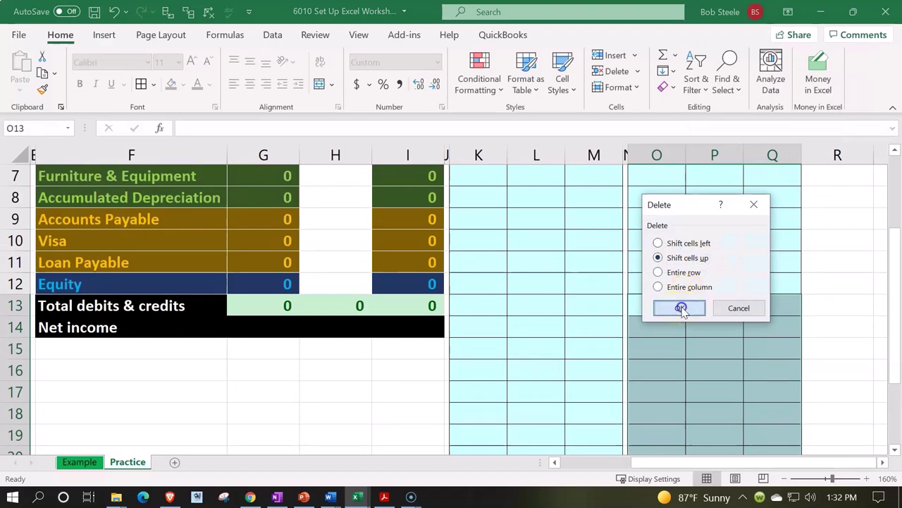
scroll(708, 351, up, 2)
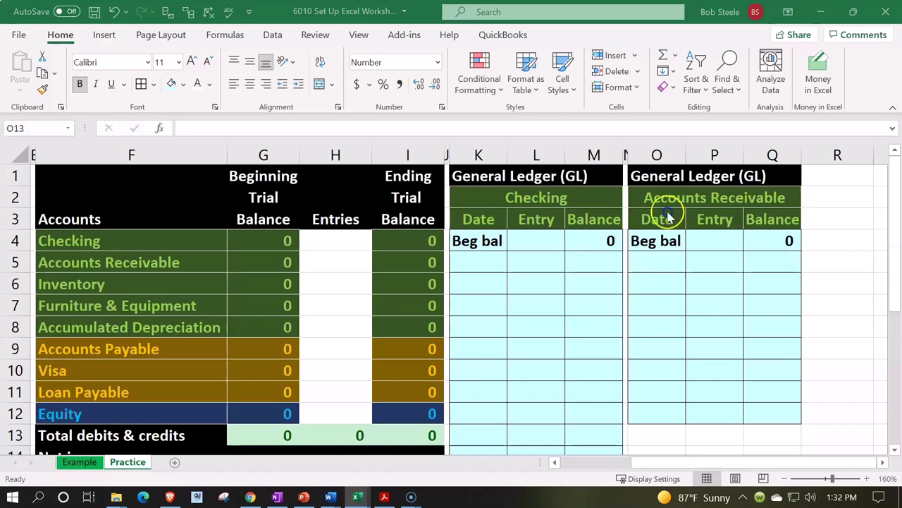
Step: Copy the Accounts Receivable ledger block O2:Q12 and paste it at O14
drag(641, 197, 772, 407)
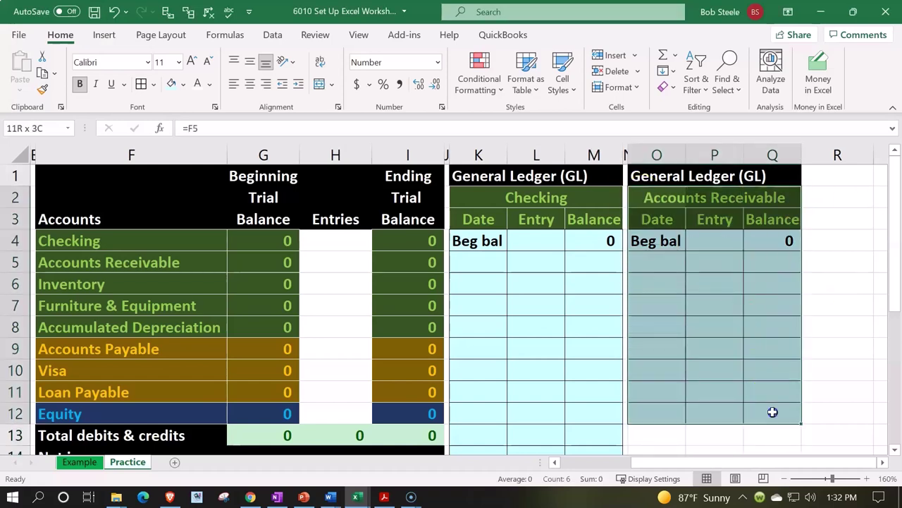
key(ctrl+c)
scroll(697, 395, down, 1)
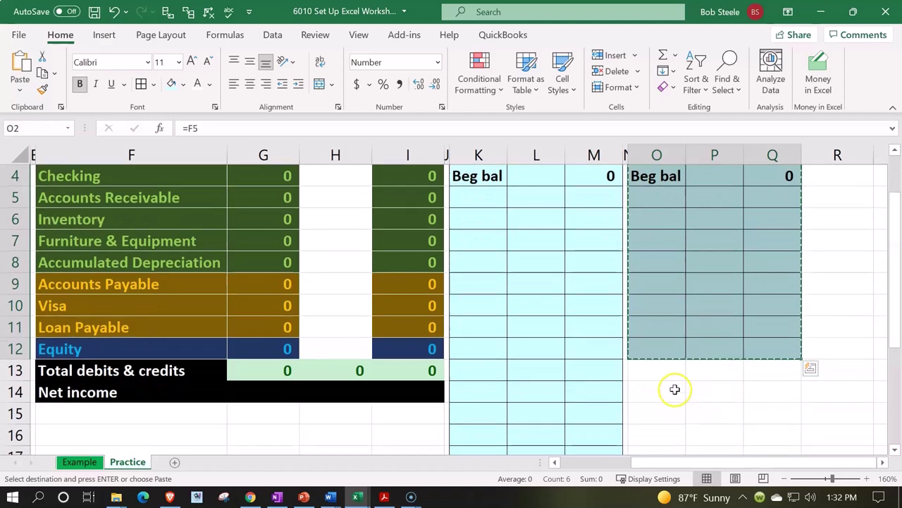
click(673, 390)
key(ctrl+v)
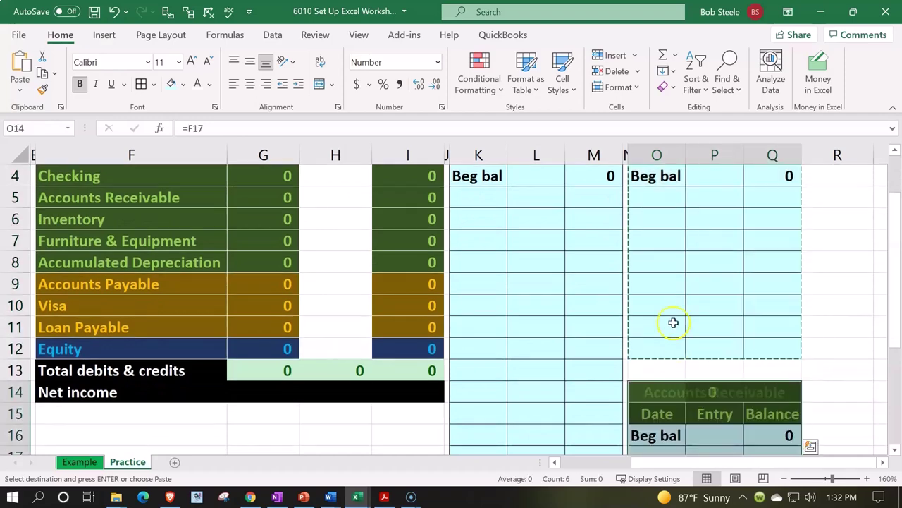
scroll(679, 334, down, 1)
scroll(678, 334, down, 2)
scroll(678, 334, up, 1)
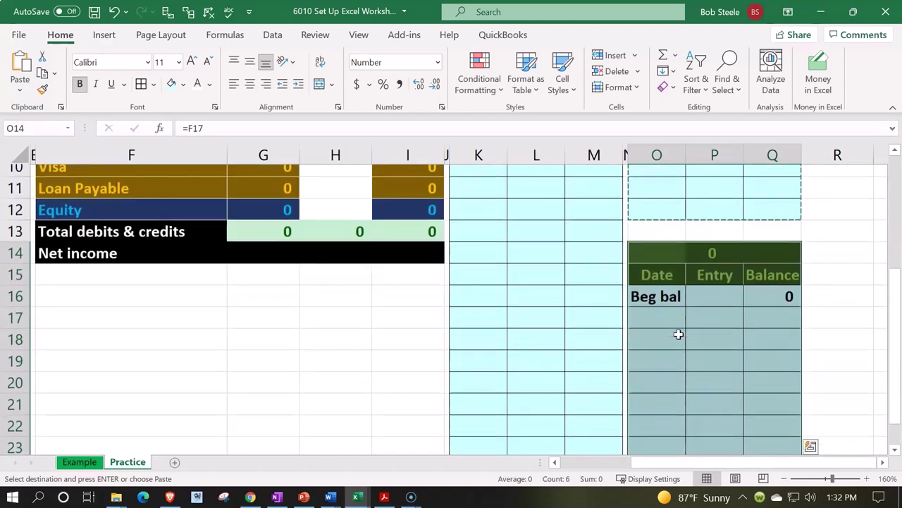
Step: Relink the O14 title to the Inventory account name with =F6
click(675, 265)
double_click(675, 266)
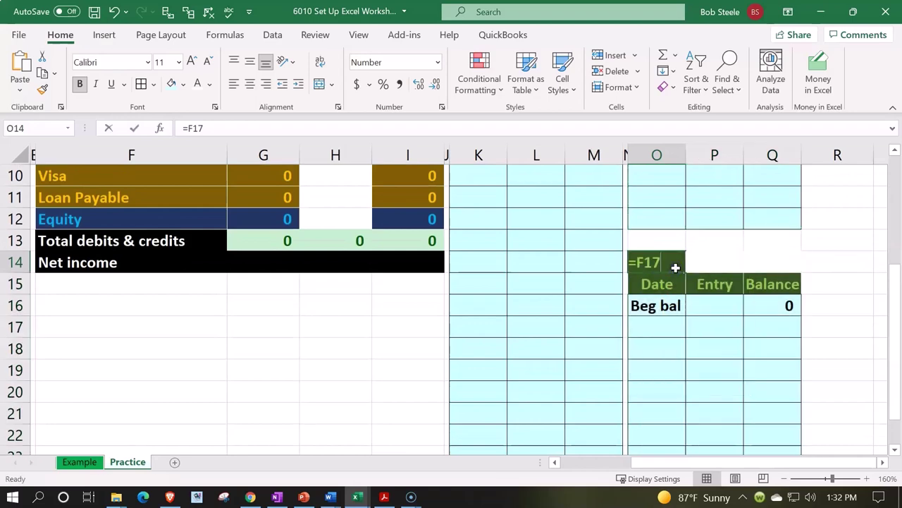
key(BackSpace)
key(BackSpace)
key(BackSpace)
scroll(295, 359, up, 3)
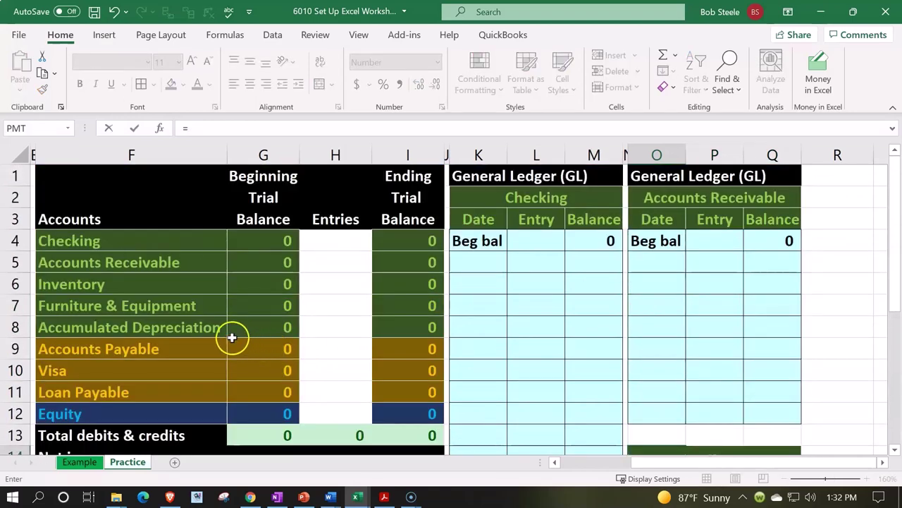
click(128, 286)
key(Return)
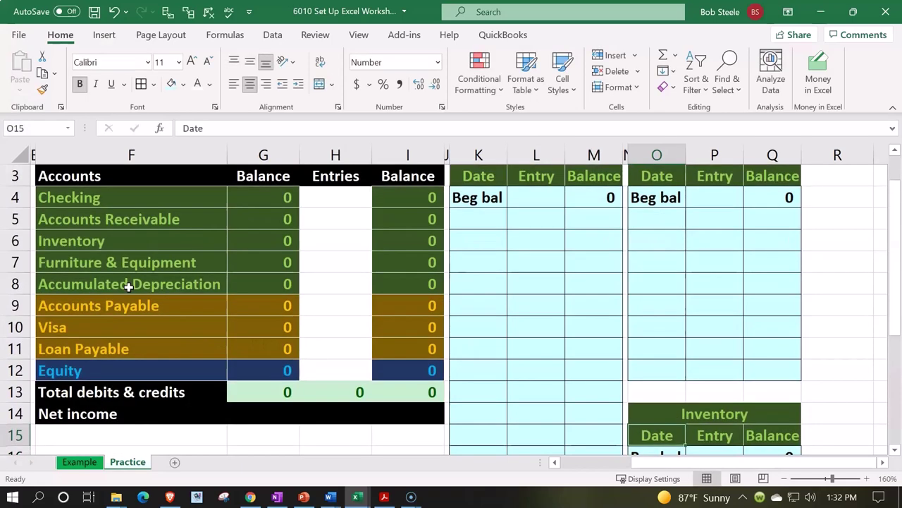
Step: Link the Inventory beginning balance in Q16 to its trial balance amount with =G6
key(Down)
key(Down)
key(Down)
key(Down)
key(Right)
key(Right)
key(Up)
key(Up)
key(Up)
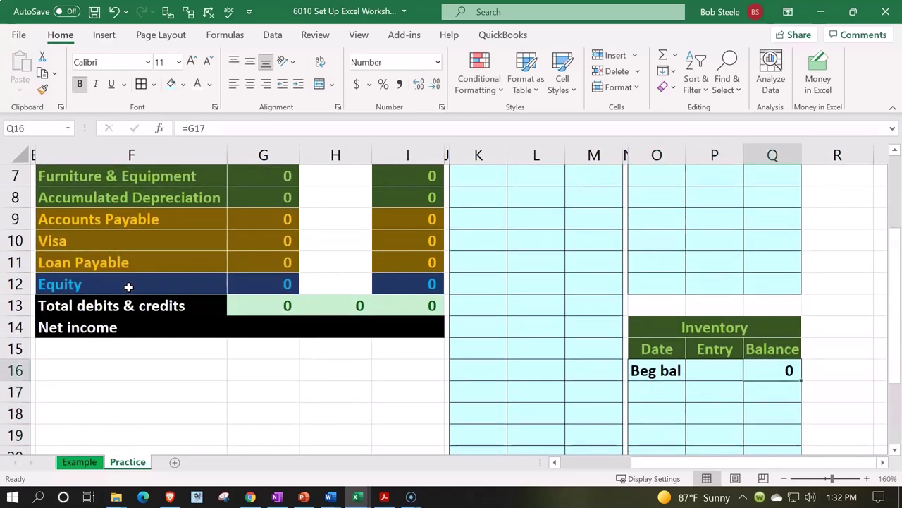
text(=)
scroll(154, 285, up, 2)
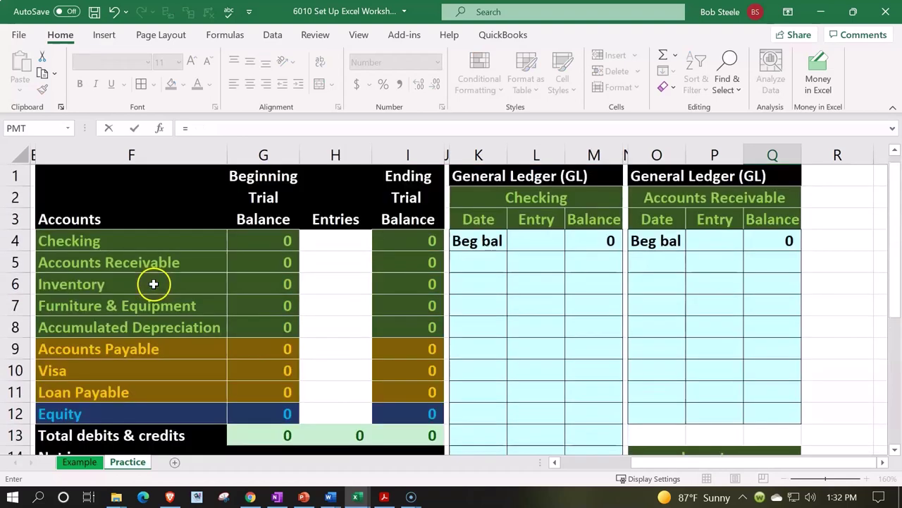
click(240, 284)
key(Return)
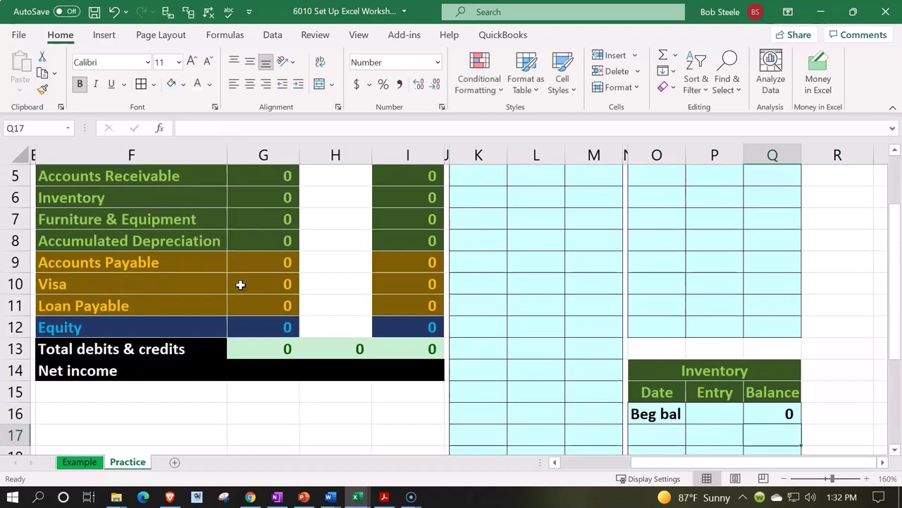
key(Up)
key(Up)
key(Up)
key(Up)
key(Up)
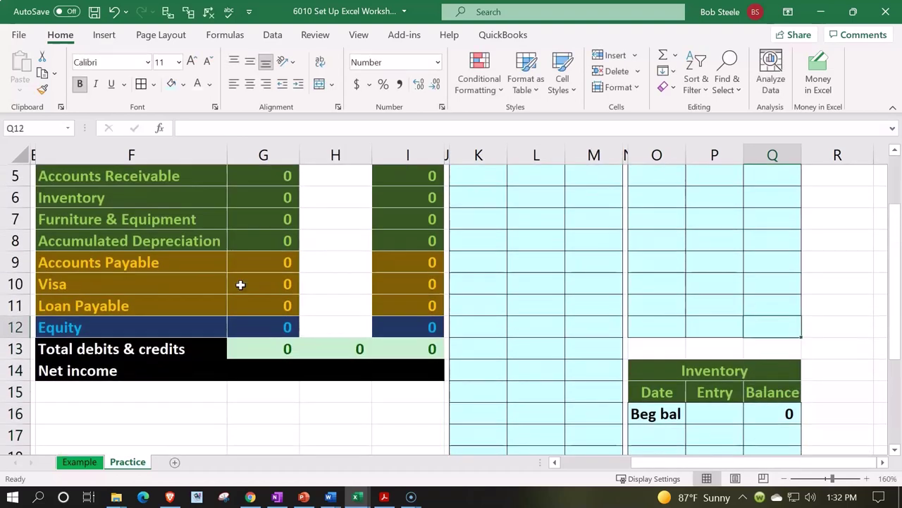
key(Up)
key(Up)
key(Up)
key(Up)
key(Up)
key(Up)
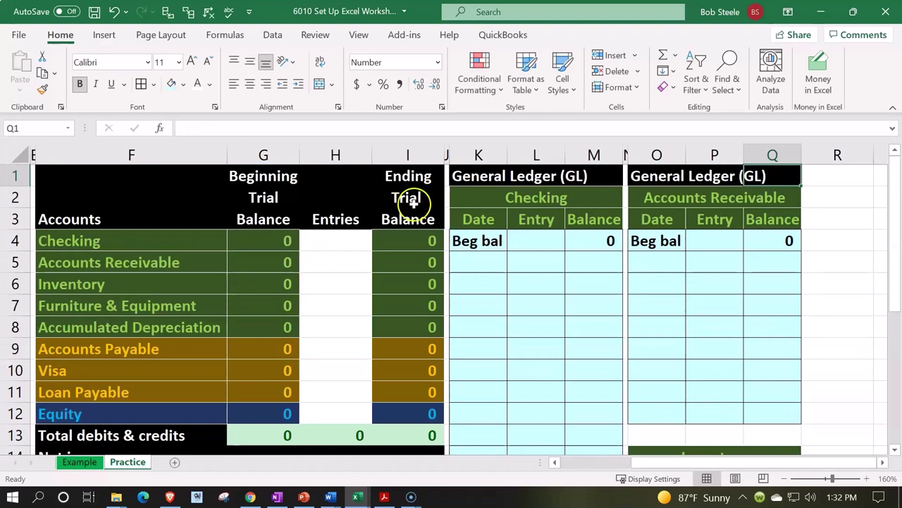
Step: Copy the ledger columns N:Q to a new block at R1, then select columns J through Q
click(627, 150)
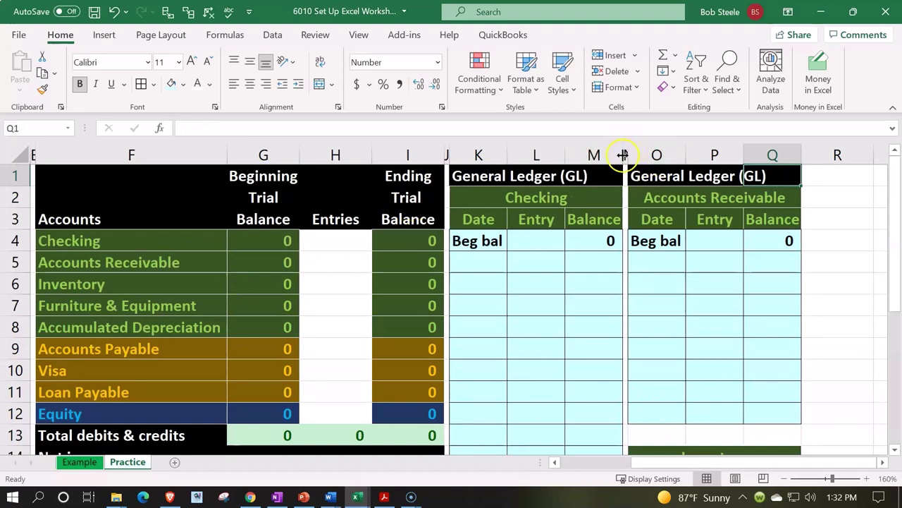
drag(627, 150, 754, 156)
key(ctrl+c)
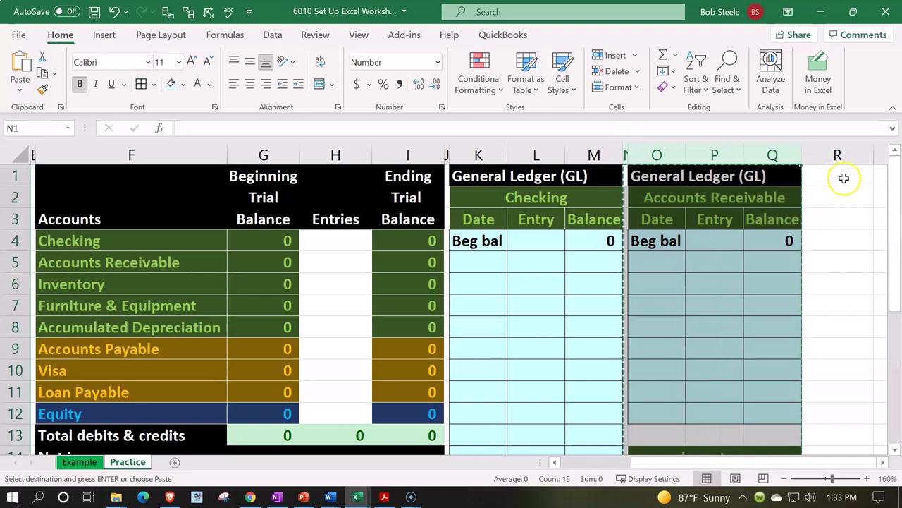
click(839, 175)
key(ctrl+v)
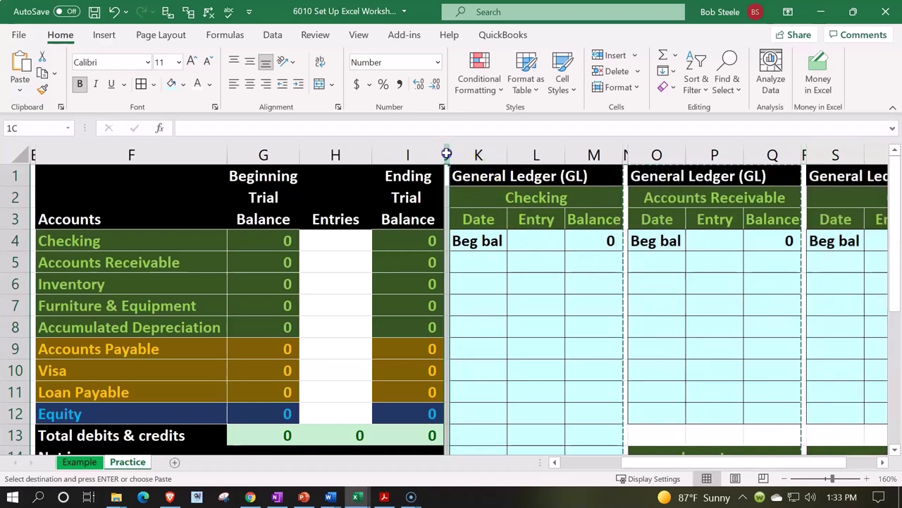
drag(446, 152, 762, 143)
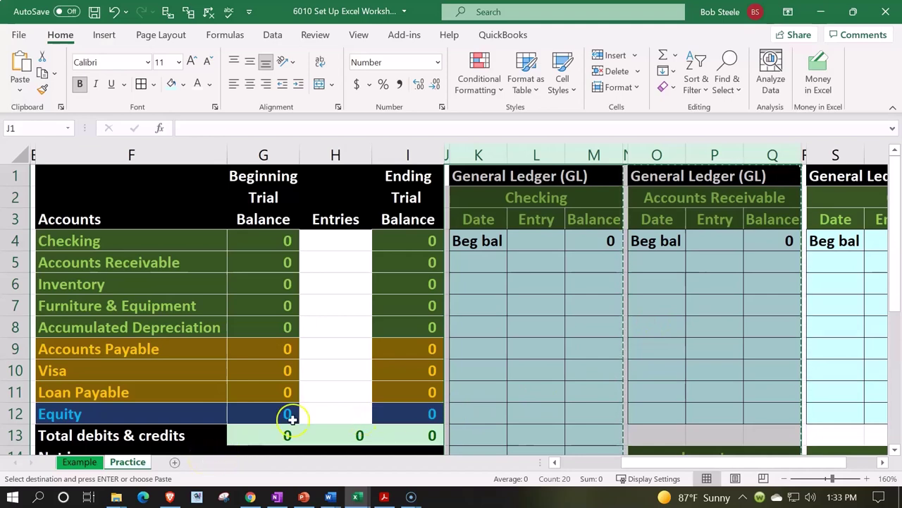
Step: Hide the Checking and Accounts Receivable ledger columns
right_click(506, 258)
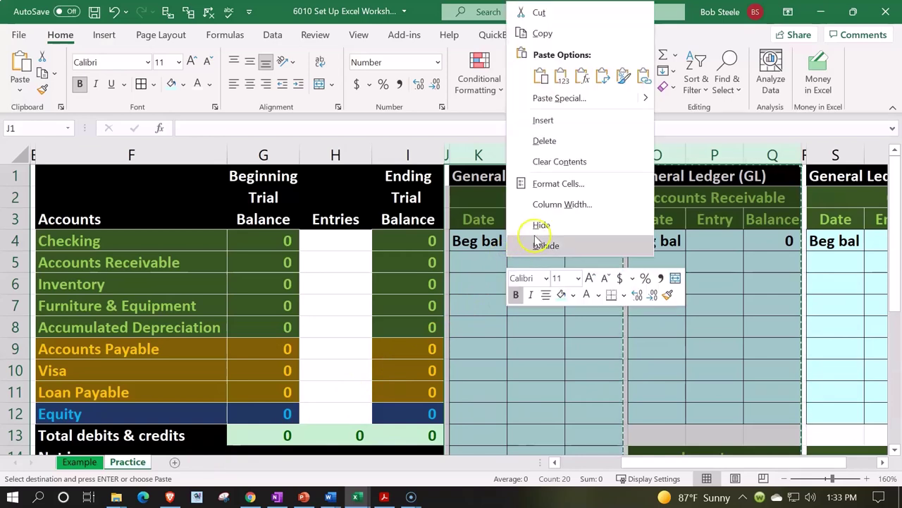
click(542, 225)
click(533, 265)
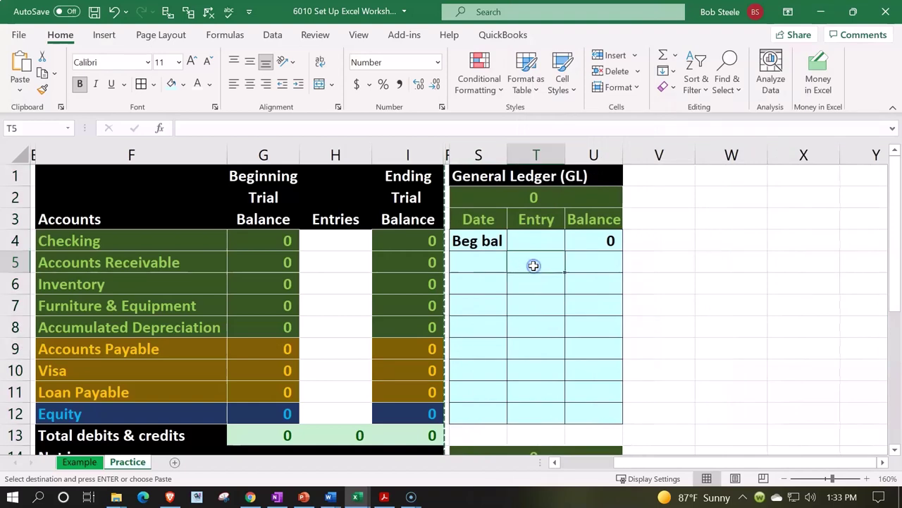
Step: Title the new block Furniture & Equipment by entering =F7 in S2
click(479, 196)
text(=)
key(Left)
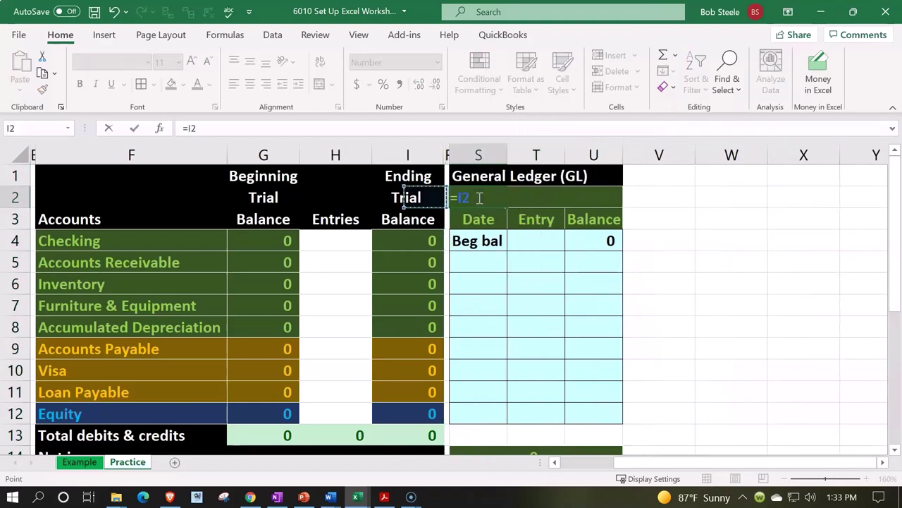
key(Left)
key(Left)
key(Left)
key(Down)
key(Down)
key(Down)
key(Down)
key(Down)
key(Return)
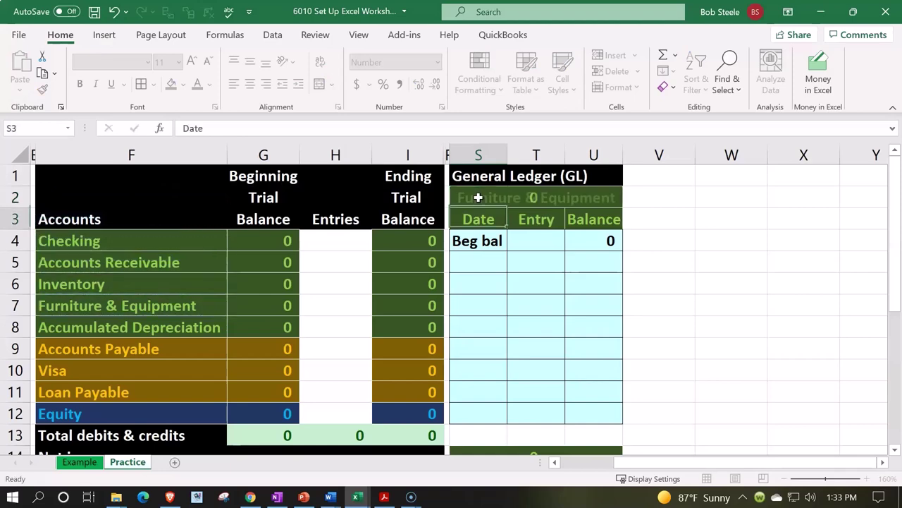
Step: Link the Furniture & Equipment beginning balance in U4 to the trial balance with =G7
click(579, 241)
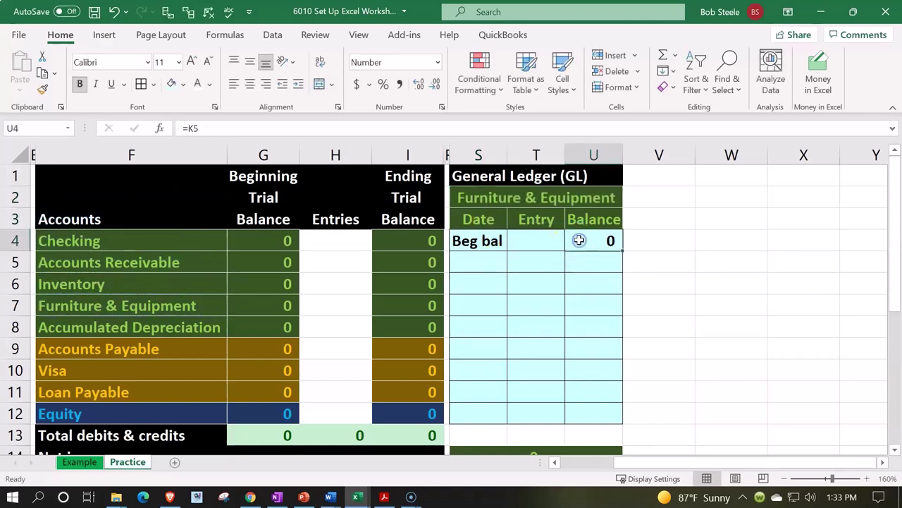
text(=)
key(Left)
key(Left)
key(Left)
key(Left)
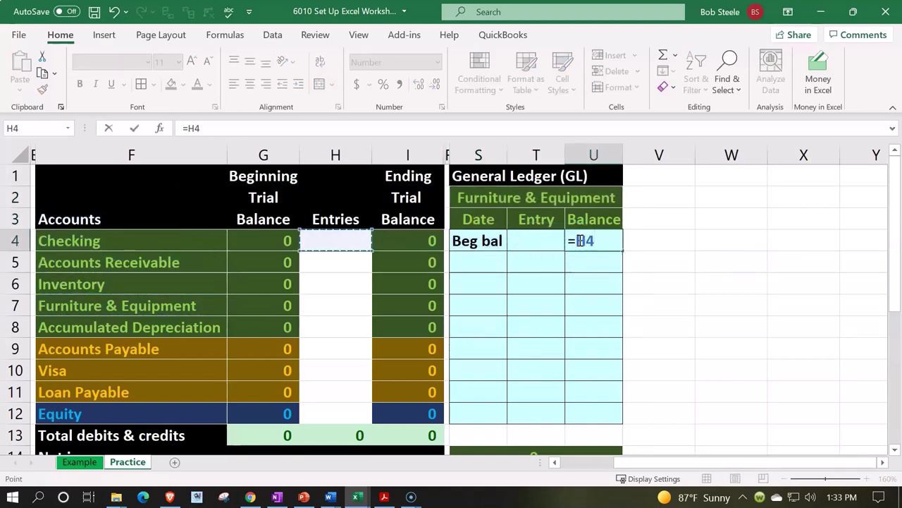
key(Left)
key(Down)
key(Down)
Step: Title the lower block Accumulated Depreciation by entering =F8 in S14
key(Down)
key(Return)
key(Down)
key(Down)
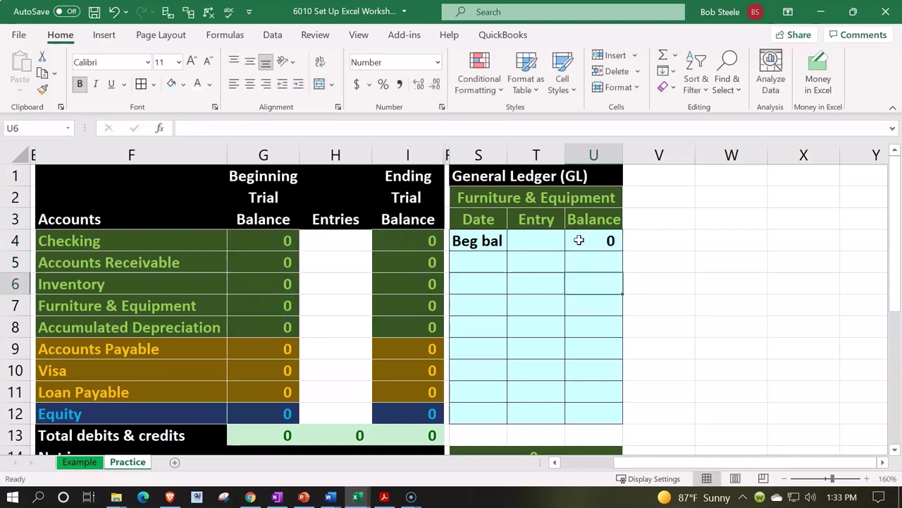
key(Down)
key(Down)
key(Down)
key(Down)
key(Down)
key(Down)
key(Down)
key(Down)
key(Left)
key(Left)
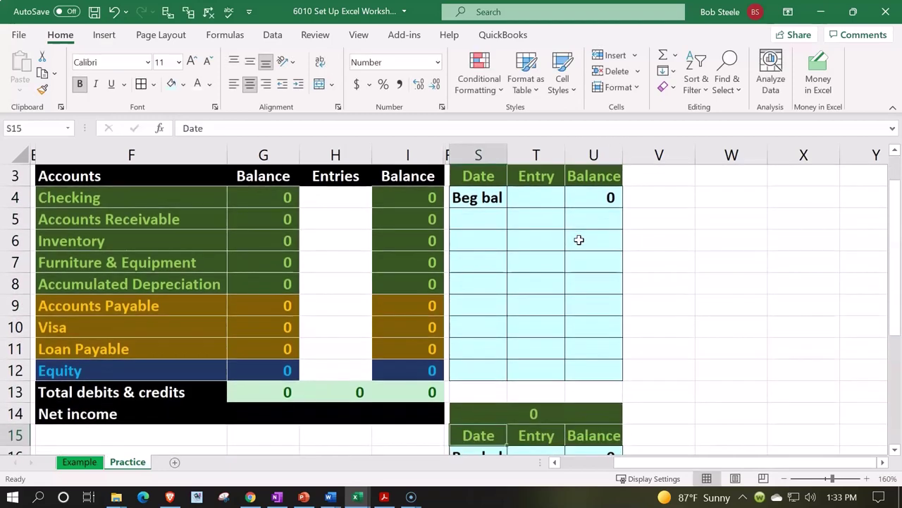
key(Up)
text(=)
key(Left)
key(Left)
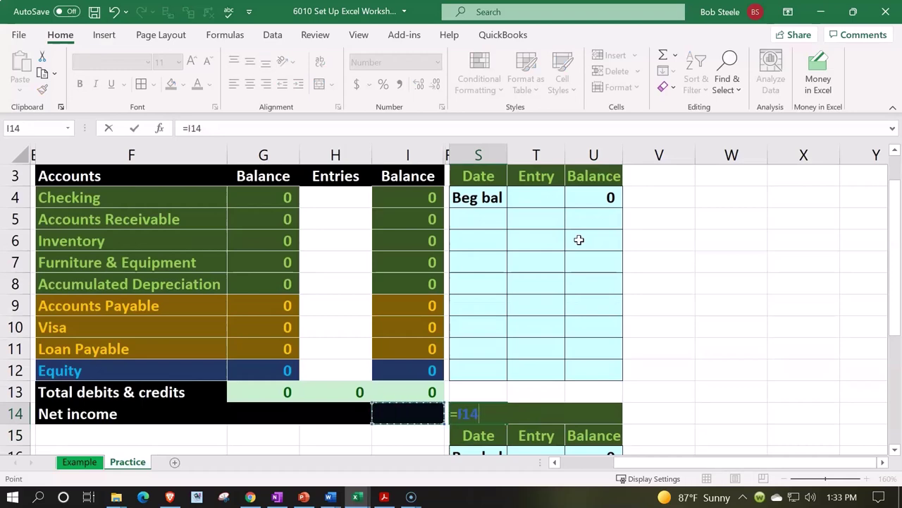
key(Left)
key(Left)
key(Left)
key(Up)
key(Up)
key(Up)
key(Up)
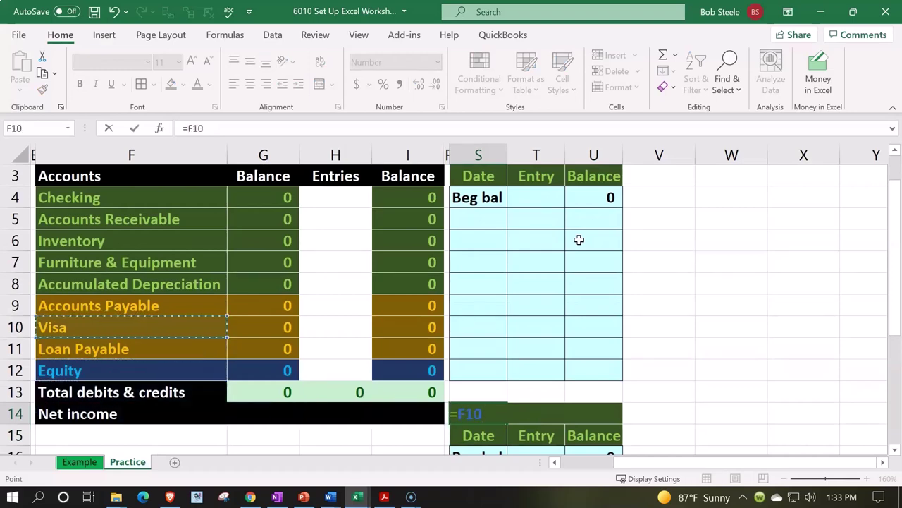
key(Up)
key(Up)
key(Up)
key(Down)
key(Return)
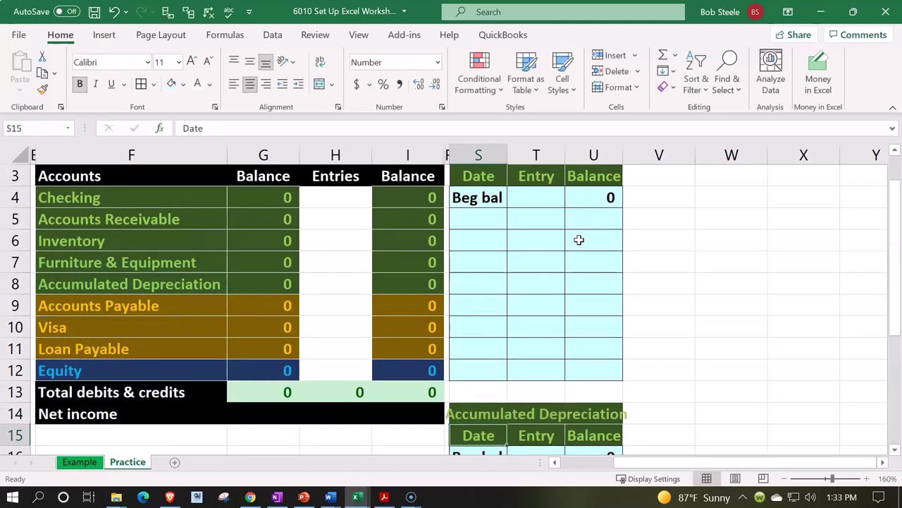
key(Down)
key(Up)
key(Up)
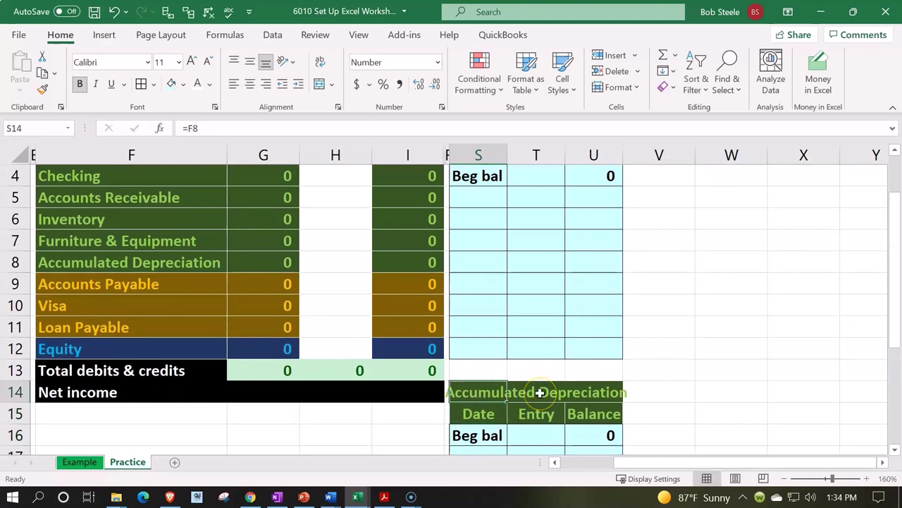
Step: Enter =G8 in U16 to link Accumulated Depreciation's beginning balance to the trial balance
scroll(539, 392, down, 1)
click(607, 369)
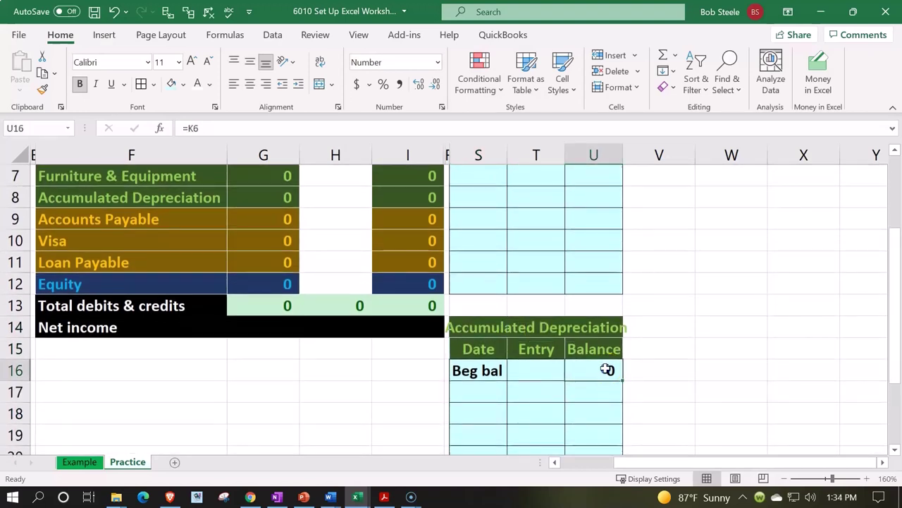
text(=)
scroll(332, 368, up, 1)
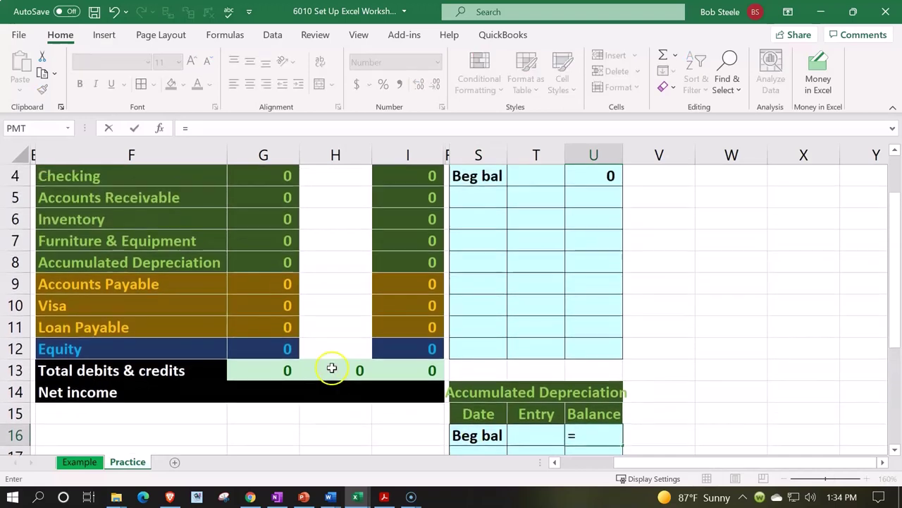
click(265, 261)
key(Return)
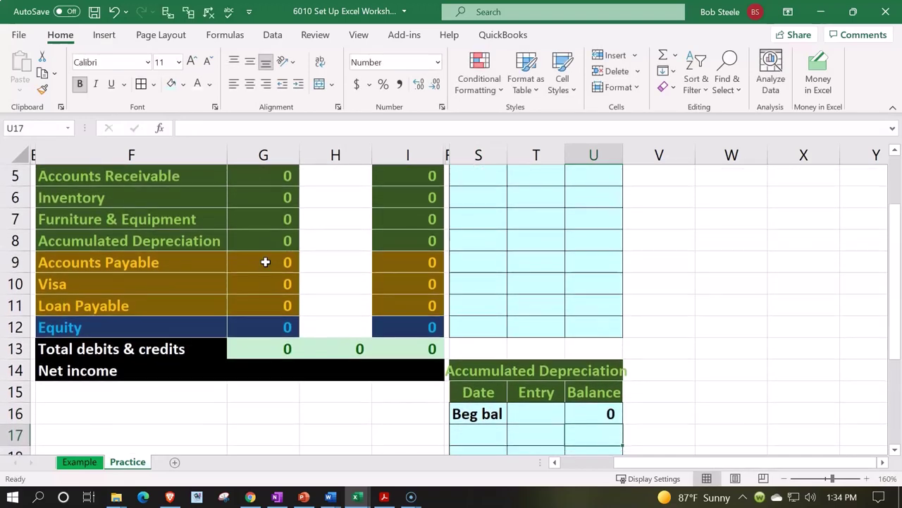
click(337, 277)
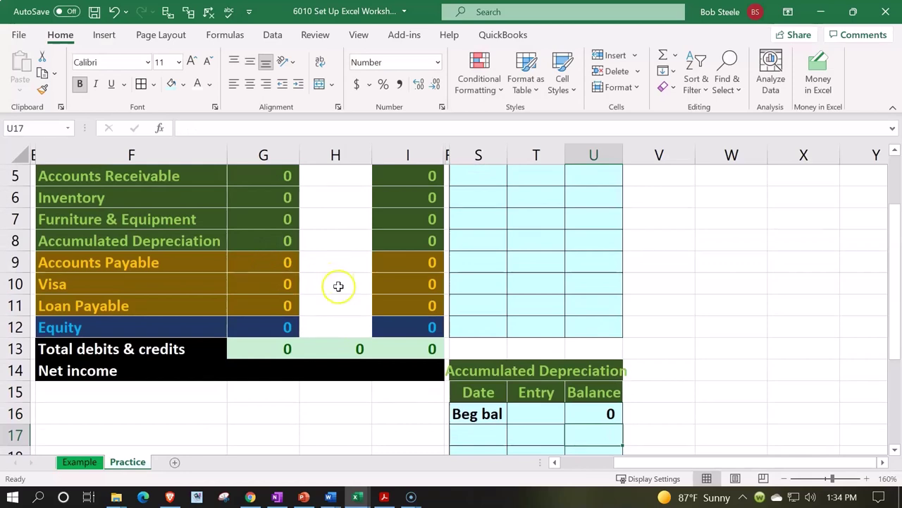
scroll(338, 282, up, 2)
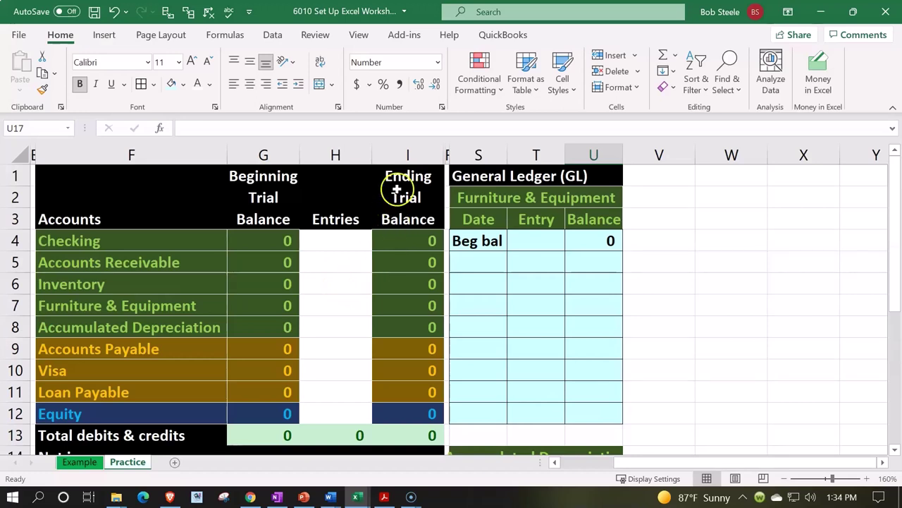
Step: Unhide columns I through S to restore the Checking and Accounts Receivable ledgers
drag(410, 154, 466, 156)
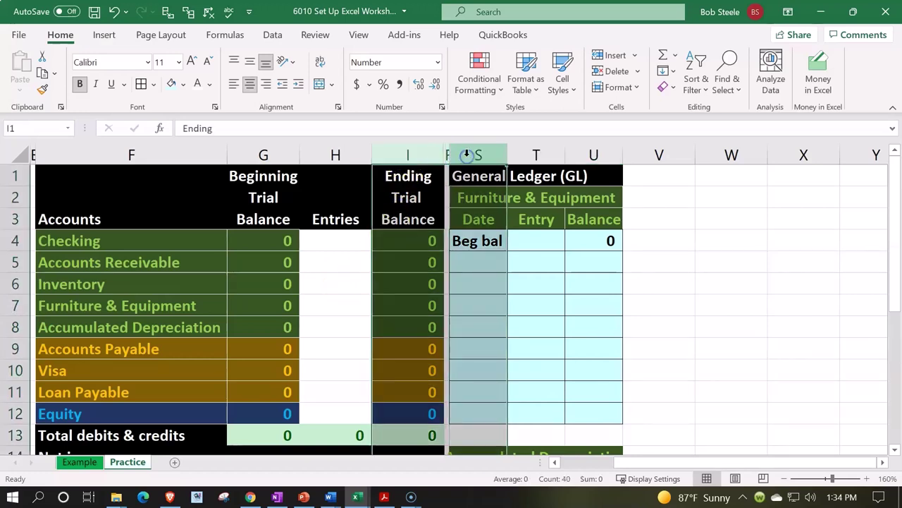
right_click(466, 257)
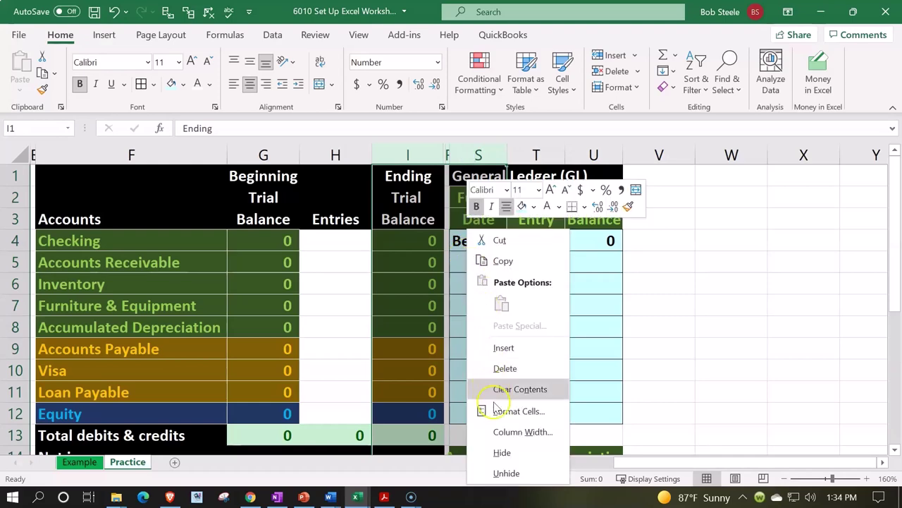
click(505, 472)
click(545, 283)
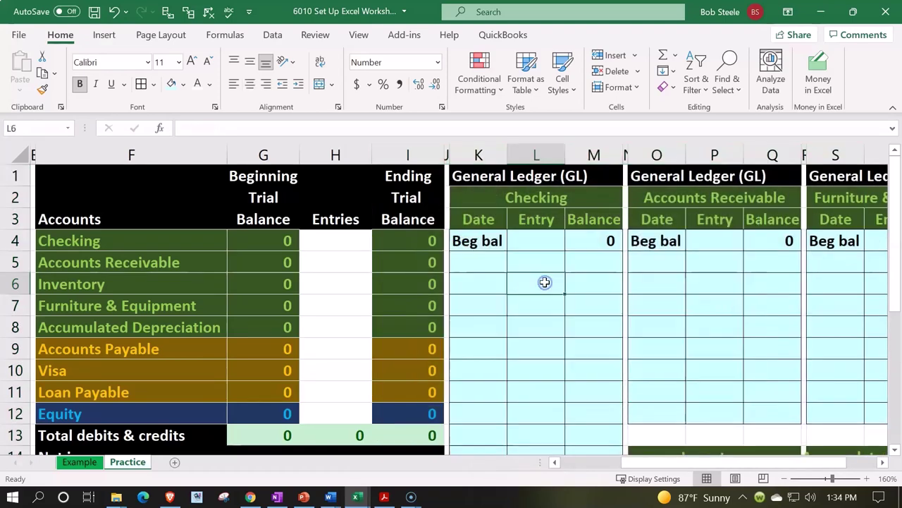
key(Right)
key(Right)
key(Right)
key(Right)
key(Right)
key(Right)
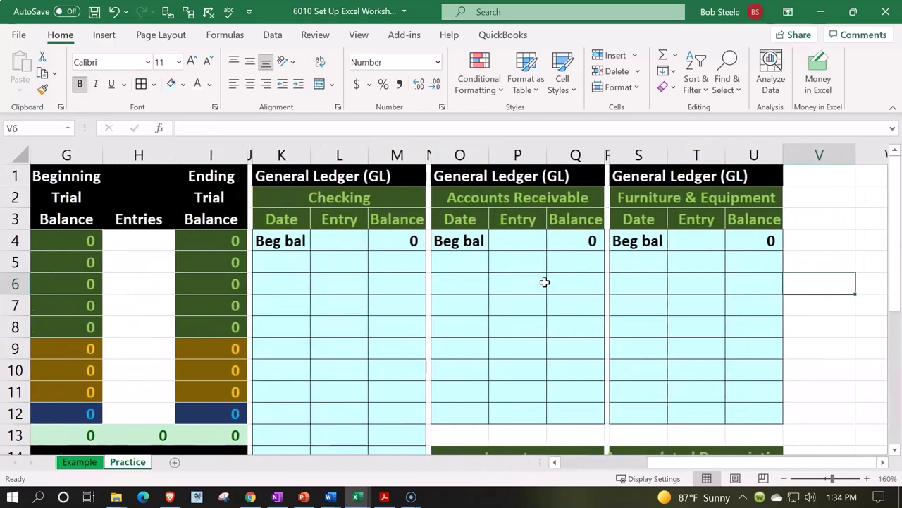
key(Right)
key(Right)
key(Left)
key(Left)
key(Left)
key(Left)
key(Left)
key(Left)
key(Left)
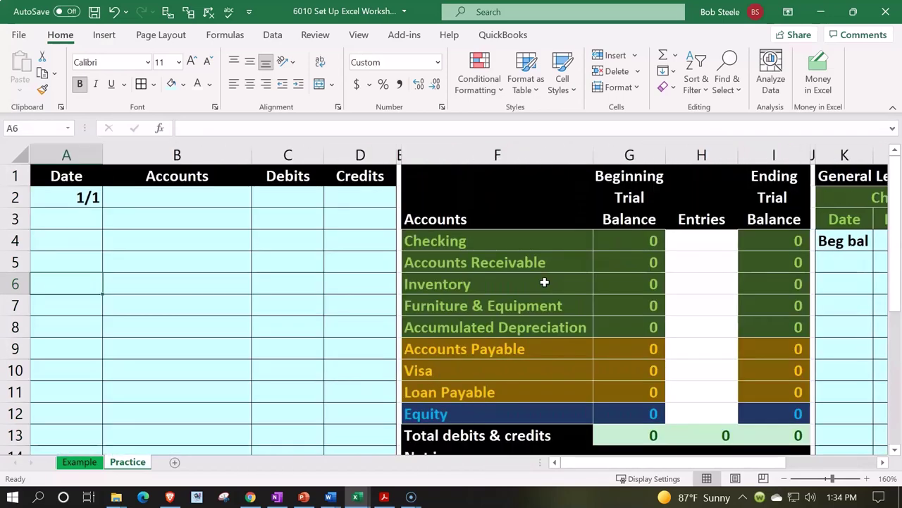